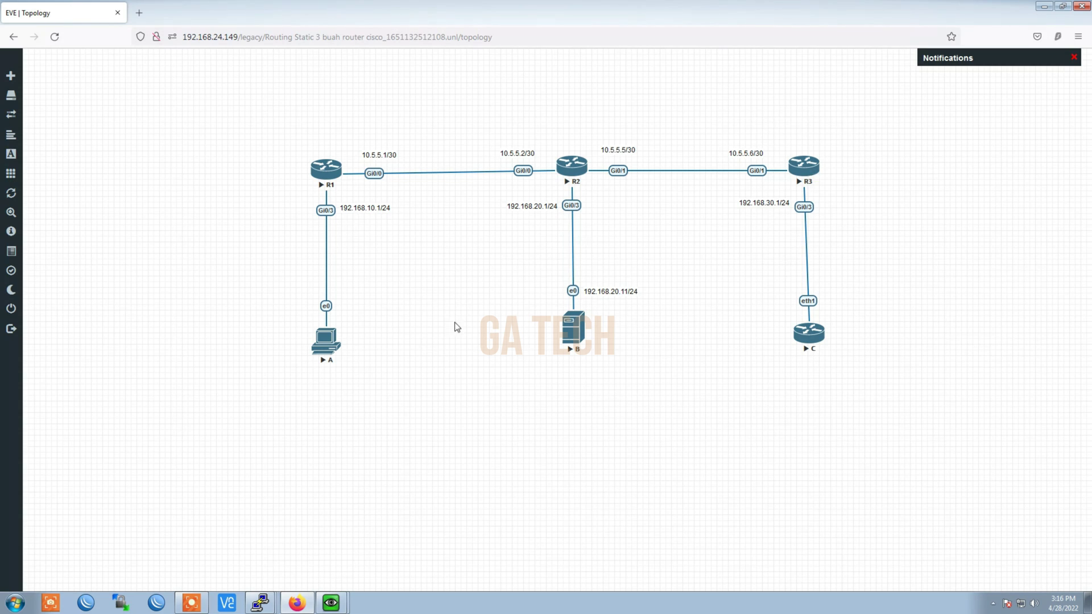
# Check the IP configuration in the consoles of hosts A and B
pyautogui.click(331, 595)
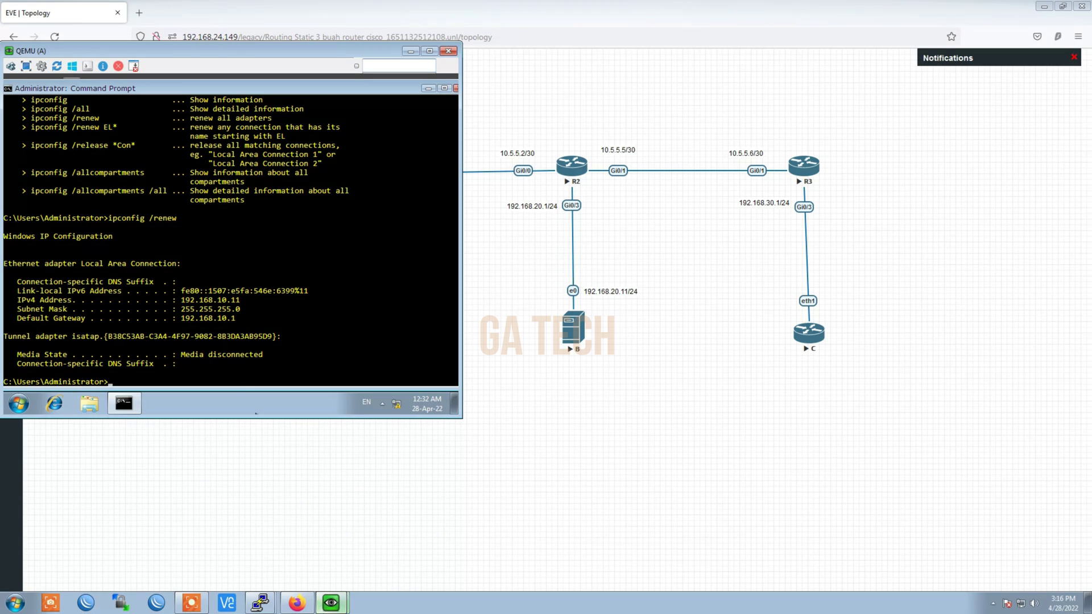
pyautogui.click(332, 603)
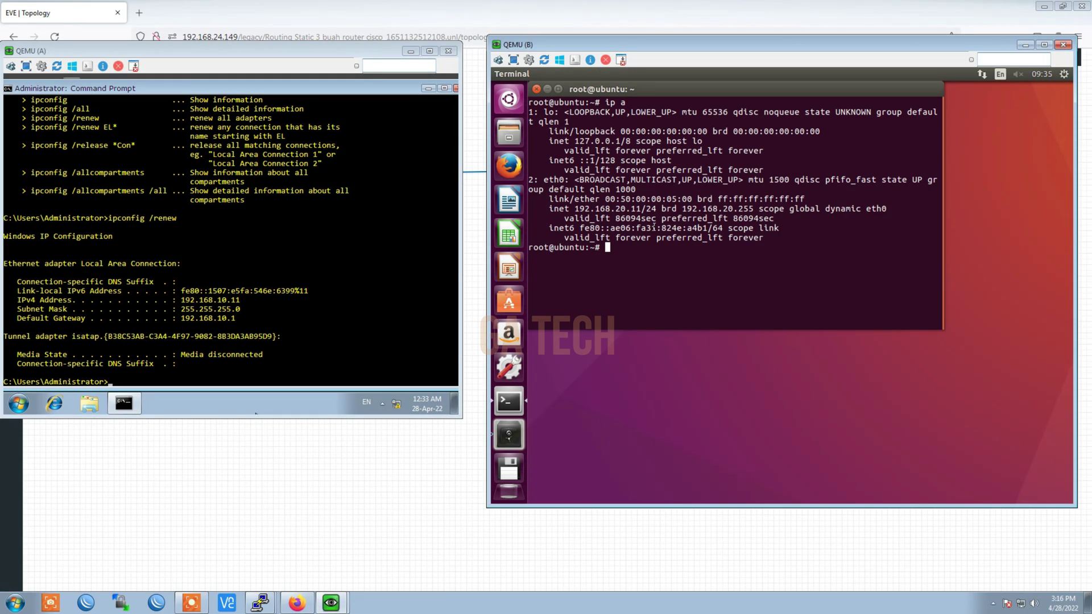
pyautogui.click(261, 603)
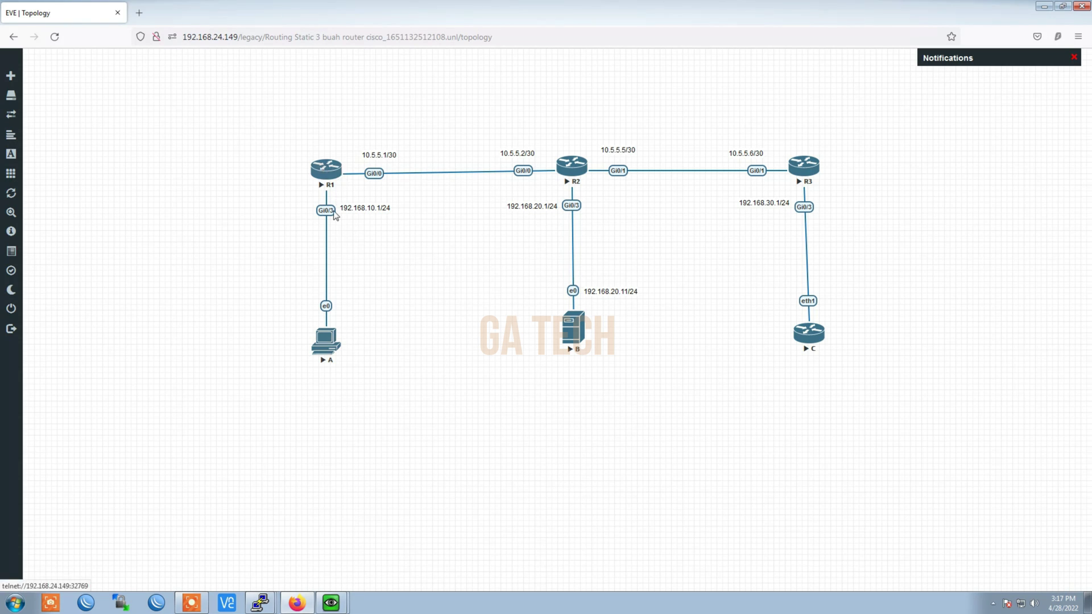
# Open the console of router R1 and enter privileged mode with en, then global configuration mode with conf t
pyautogui.click(336, 169)
pyautogui.write('en')
pyautogui.press('Return')
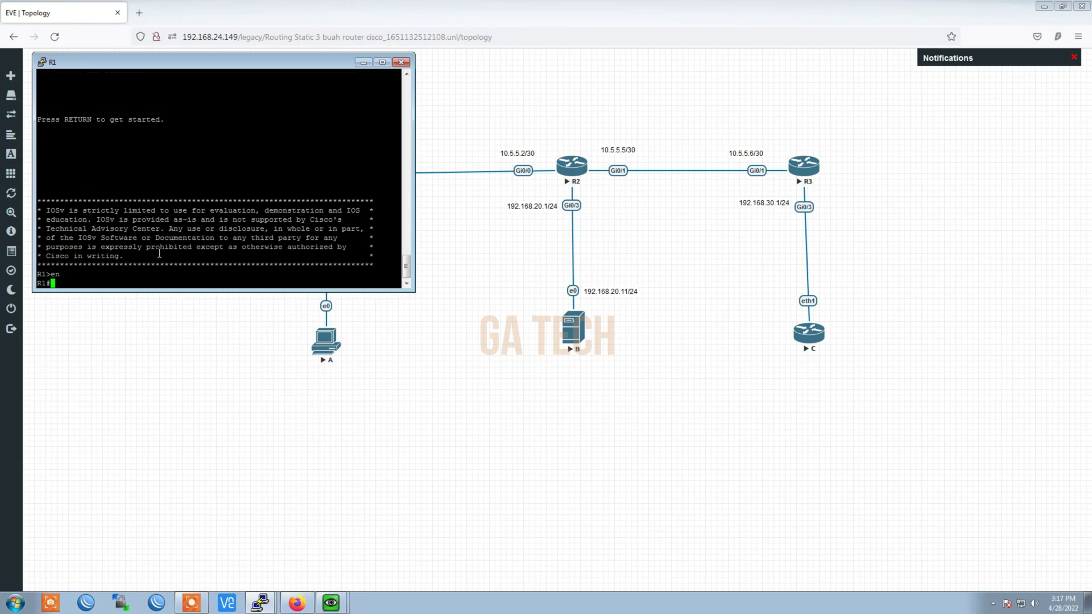
pyautogui.write('conf t')
pyautogui.press('Return')
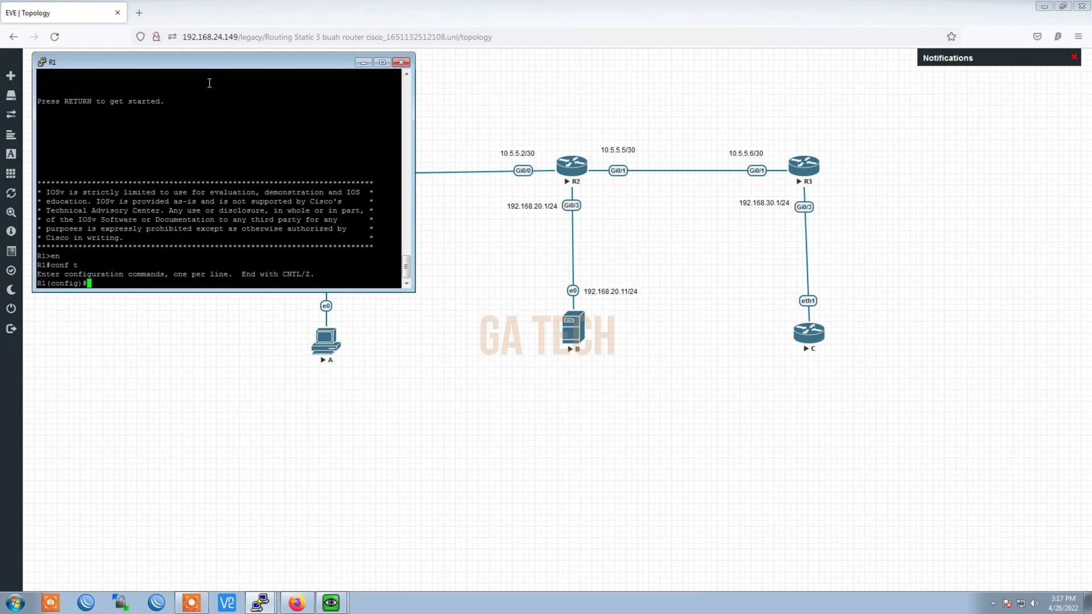
# Add the text label 192.168.20.0/24 to the topology and place it beside the link between R2 and B
pyautogui.click(504, 102)
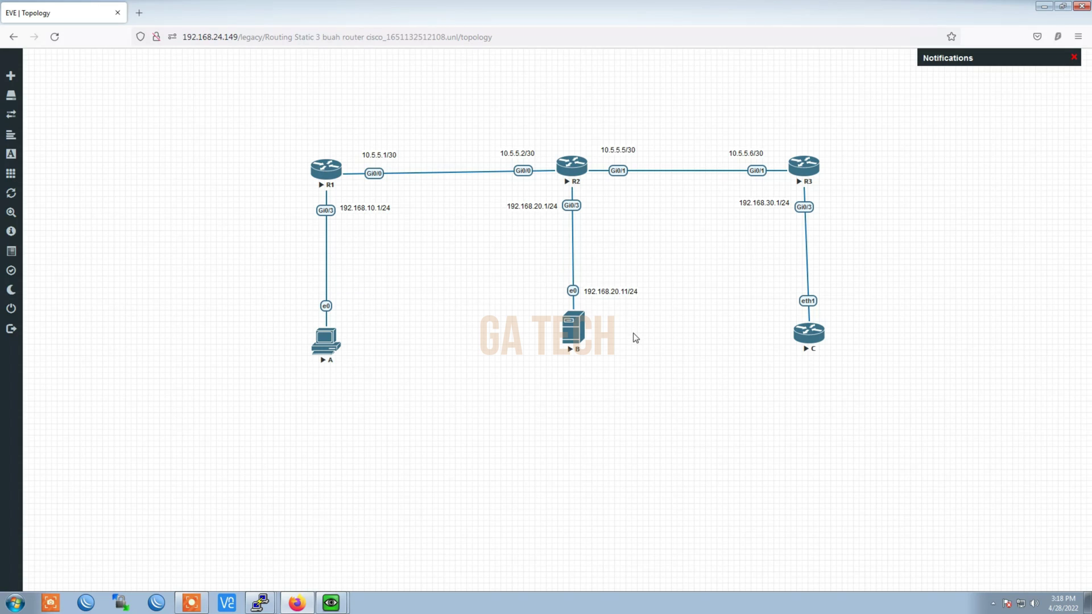
pyautogui.rightClick(611, 243)
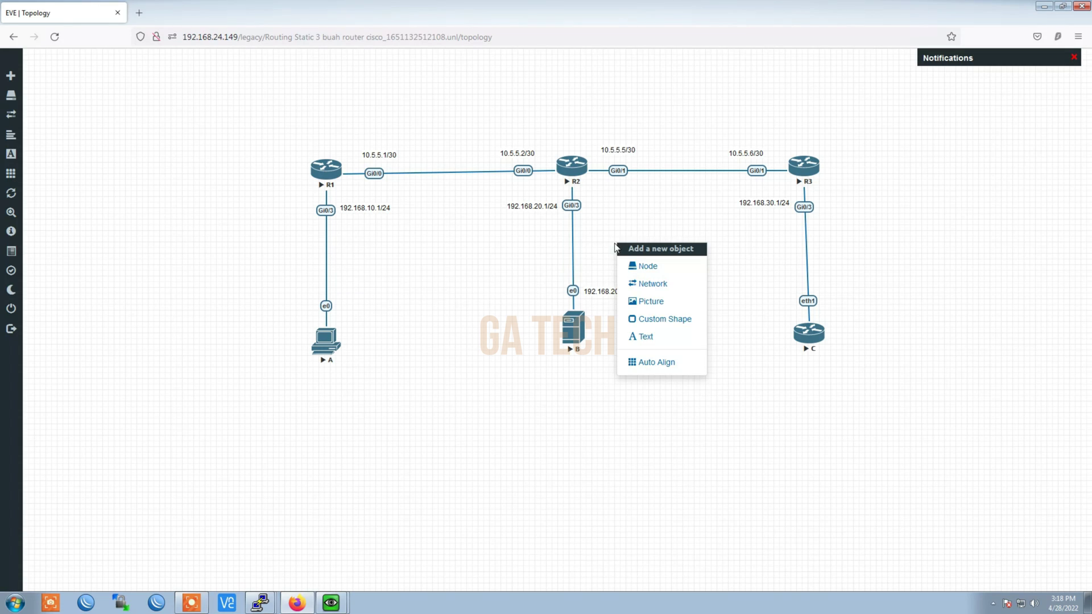
pyautogui.click(661, 336)
pyautogui.write('192.168.20.')
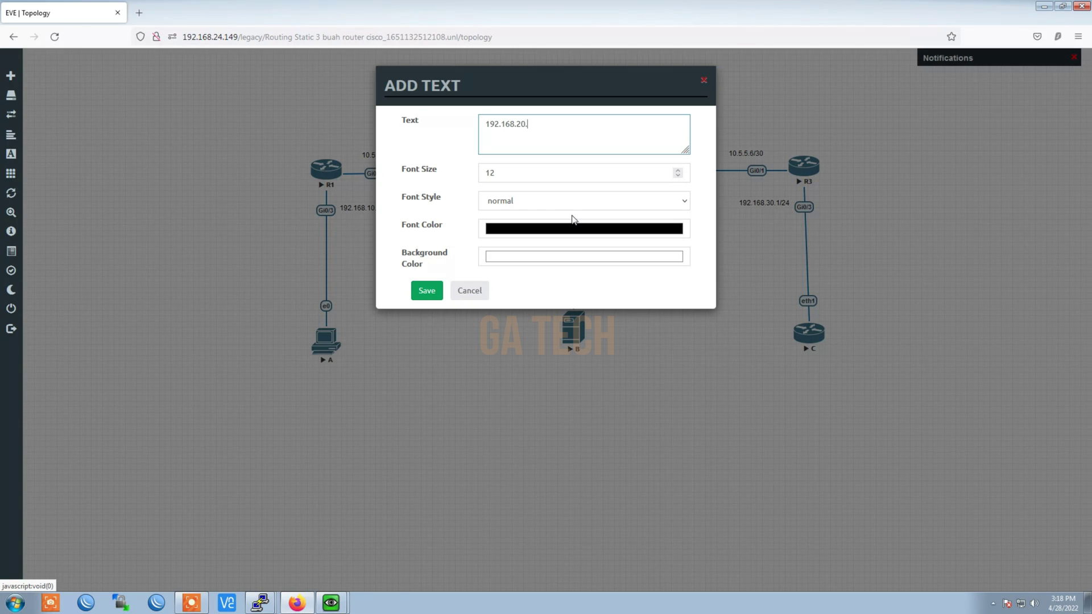
pyautogui.write('0/24')
pyautogui.click(417, 294)
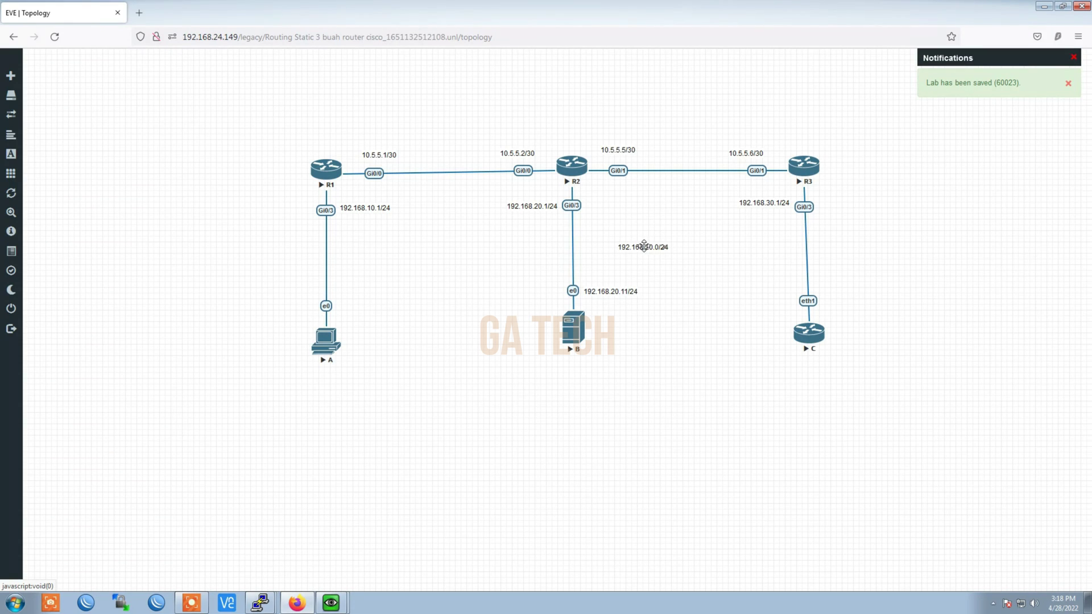
pyautogui.moveTo(643, 244); pyautogui.dragTo(611, 246)
pyautogui.click(580, 215)
pyautogui.click(586, 203)
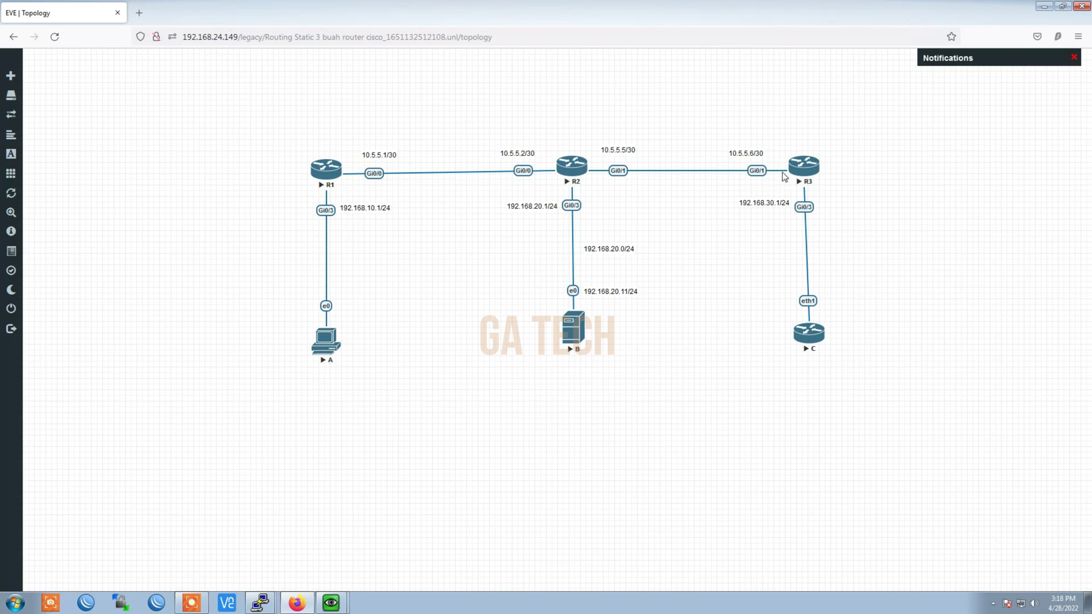
# Add the text label 10.5.5.4/30 and position it above the link between R2 and R3
pyautogui.rightClick(682, 117)
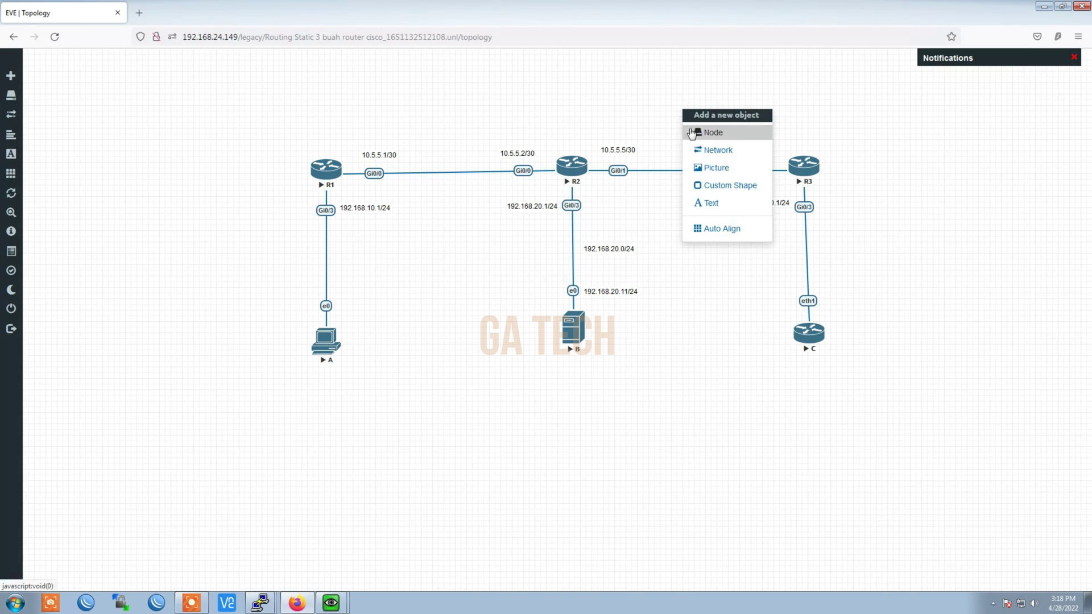
pyautogui.click(716, 203)
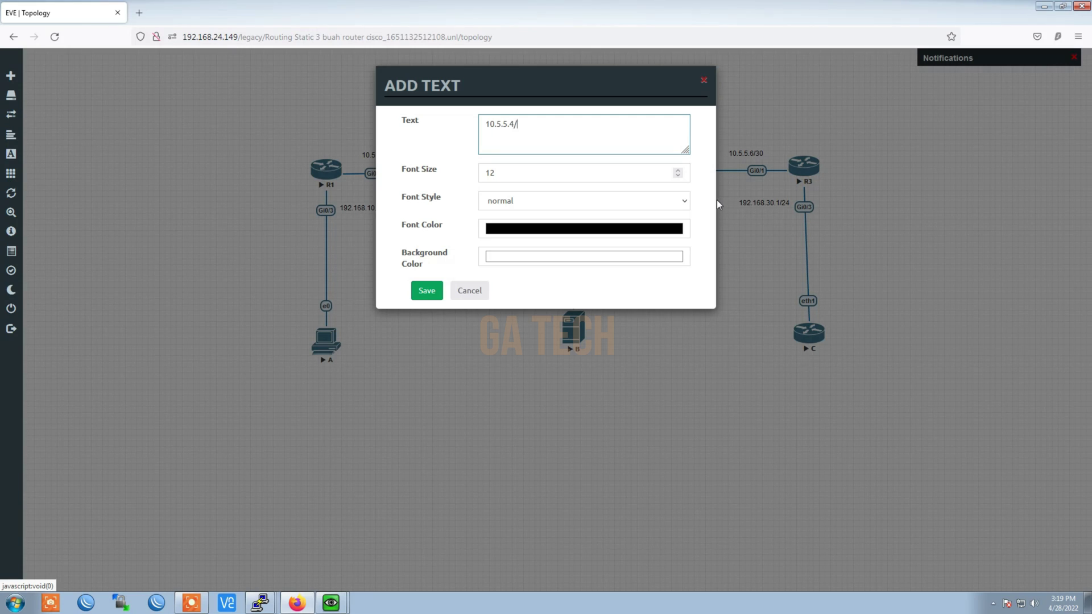
pyautogui.press('Return')
pyautogui.moveTo(699, 111); pyautogui.dragTo(677, 130)
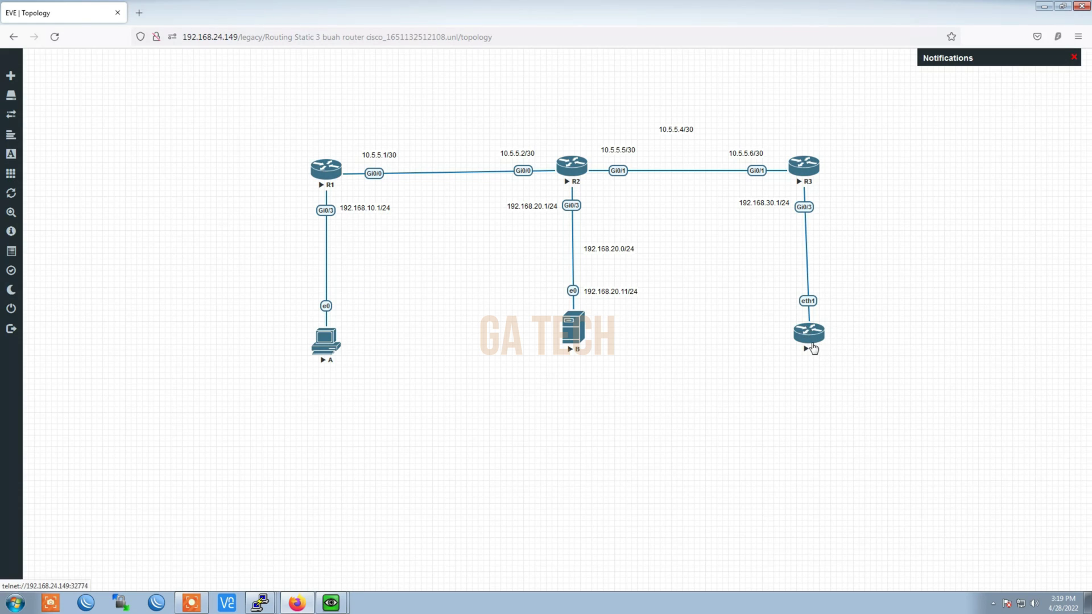
# Add the text label 192.168.30.0/24 beside the link between R3 and C
pyautogui.rightClick(791, 269)
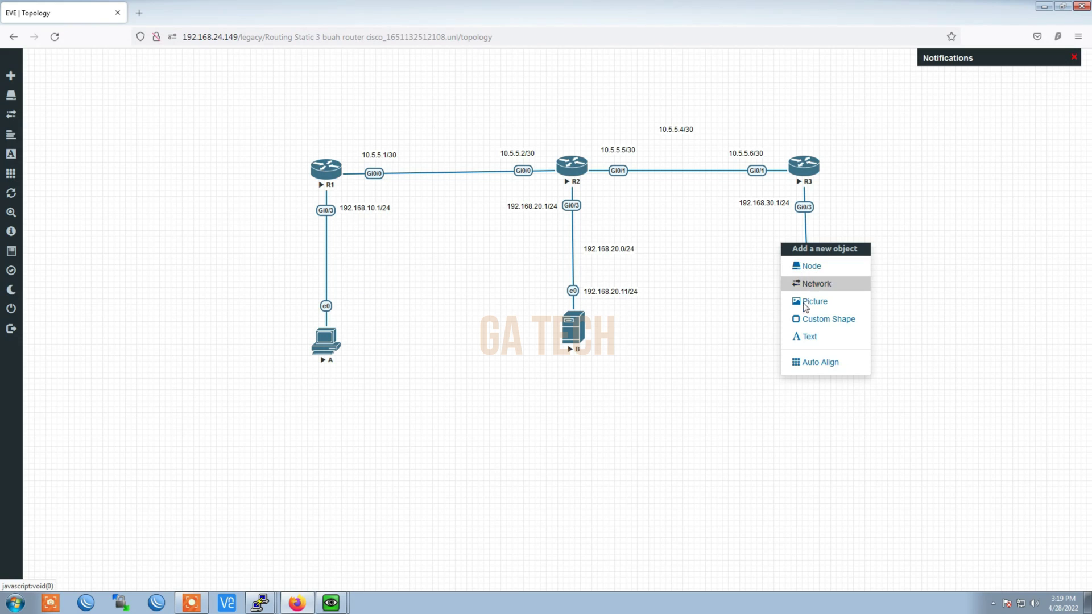
pyautogui.click(804, 336)
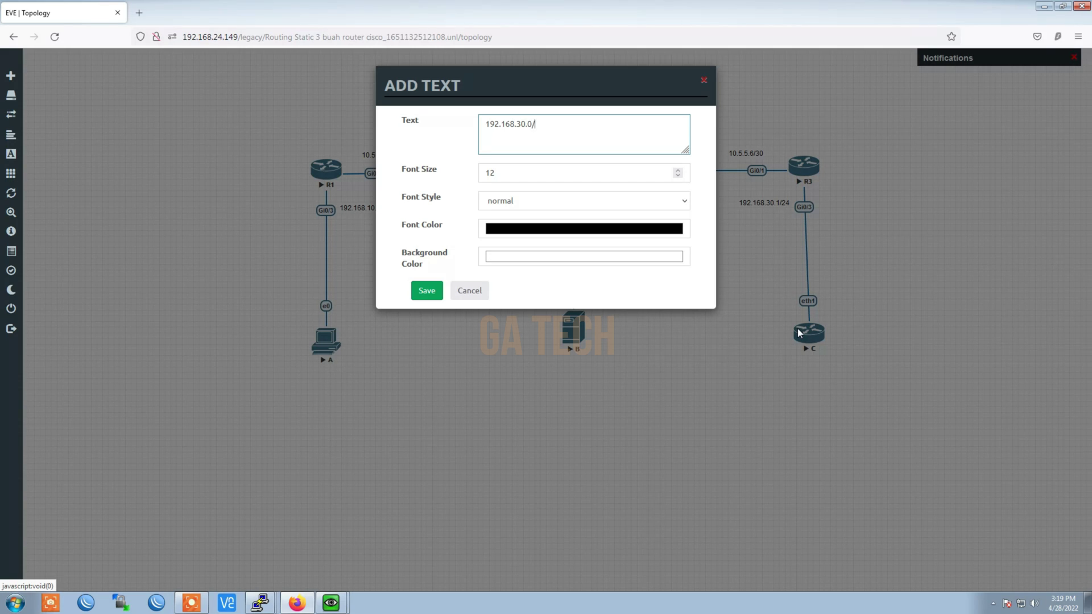
pyautogui.write('192.168.30.0/24')
pyautogui.press('Return')
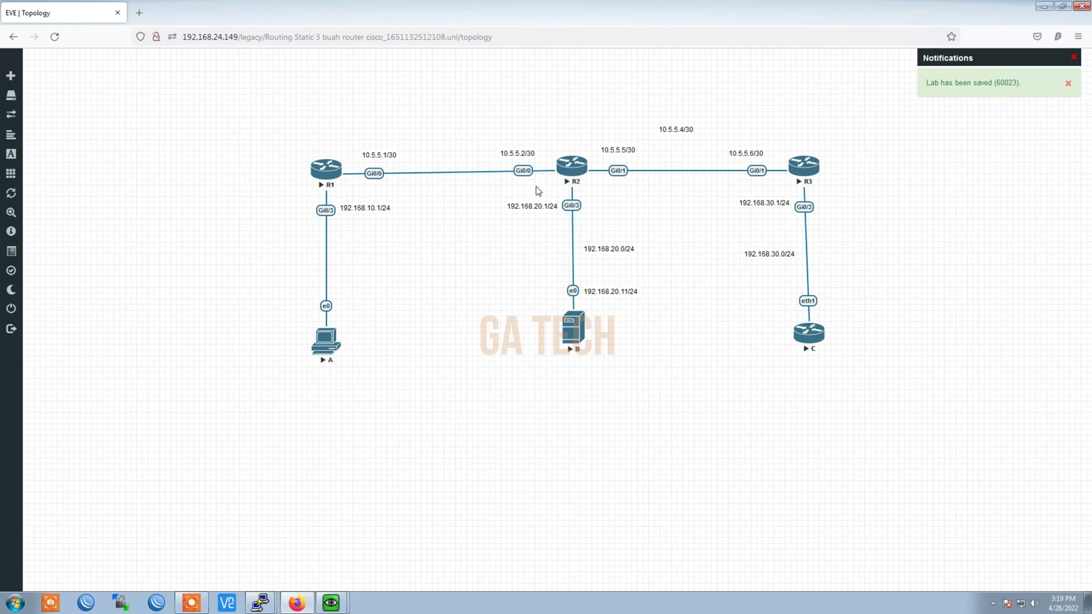
# Add the text label 10.5.5.0/30 above the link between R1 and R2, leaving no extra text dialog open
pyautogui.rightClick(467, 129)
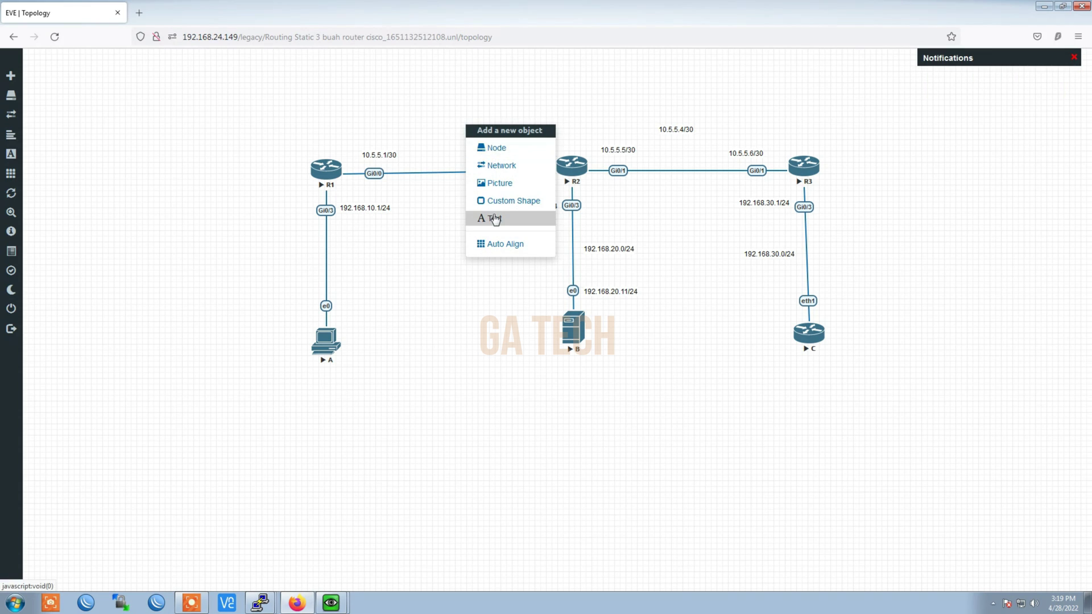
pyautogui.click(495, 219)
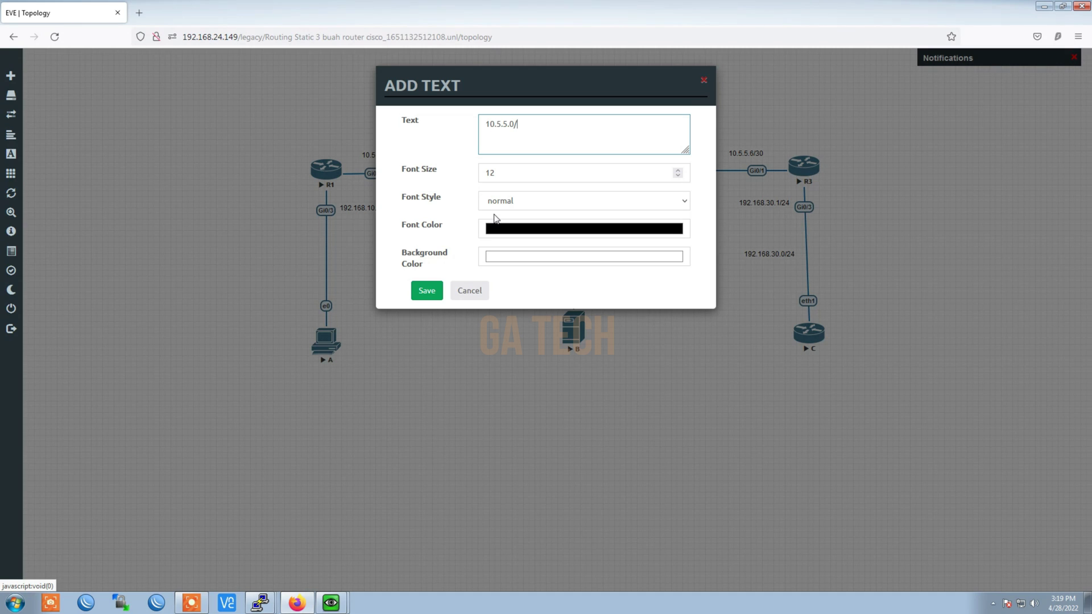
pyautogui.press('Return')
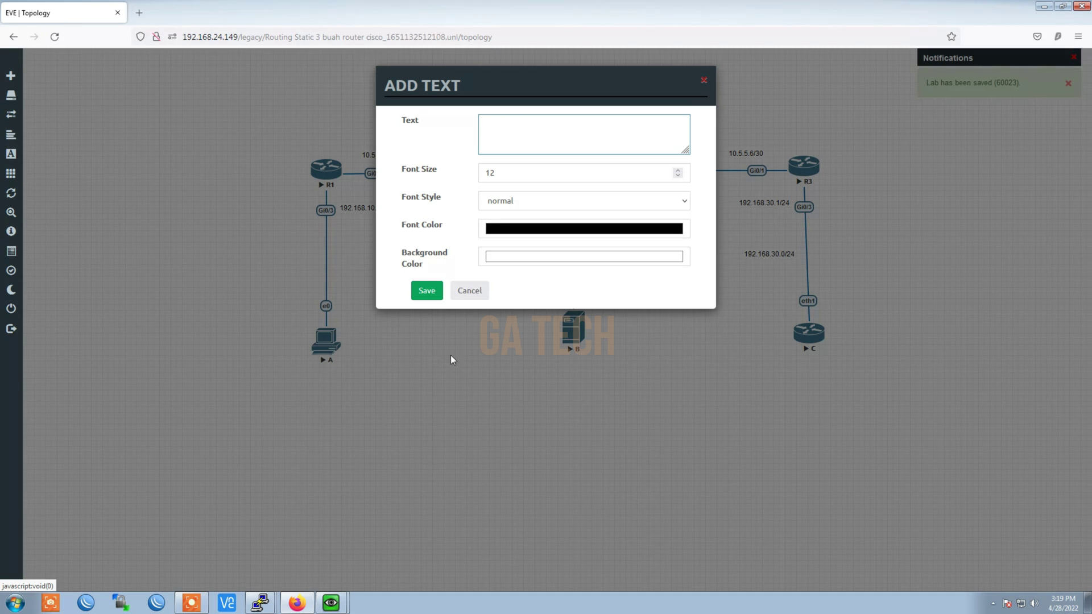
pyautogui.click(470, 297)
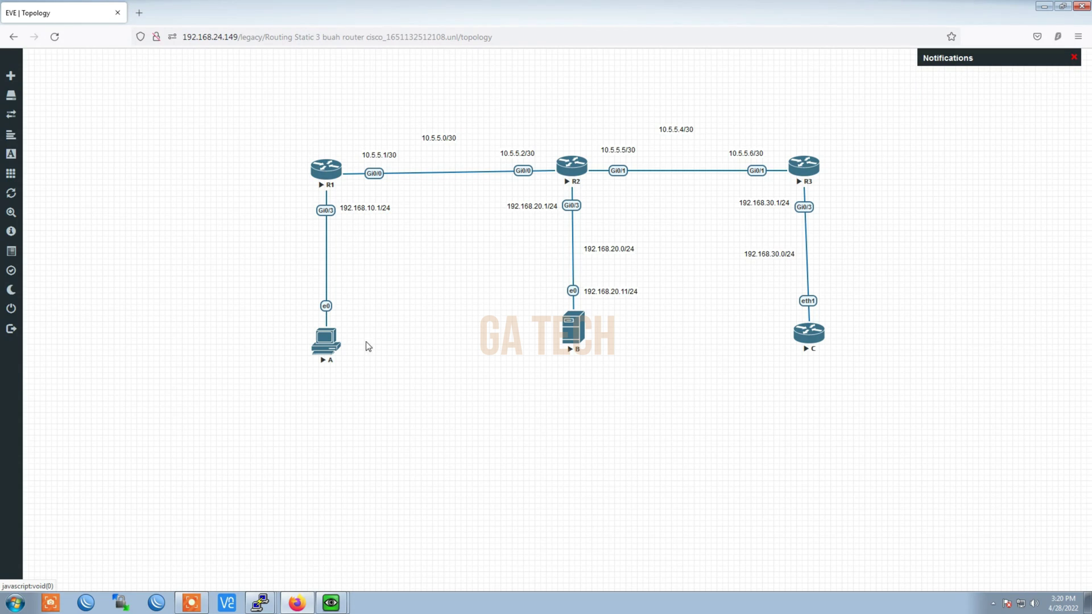
# Add the text label 192.168.10.0/24 and position it beside the link between R1 and A
pyautogui.rightClick(358, 272)
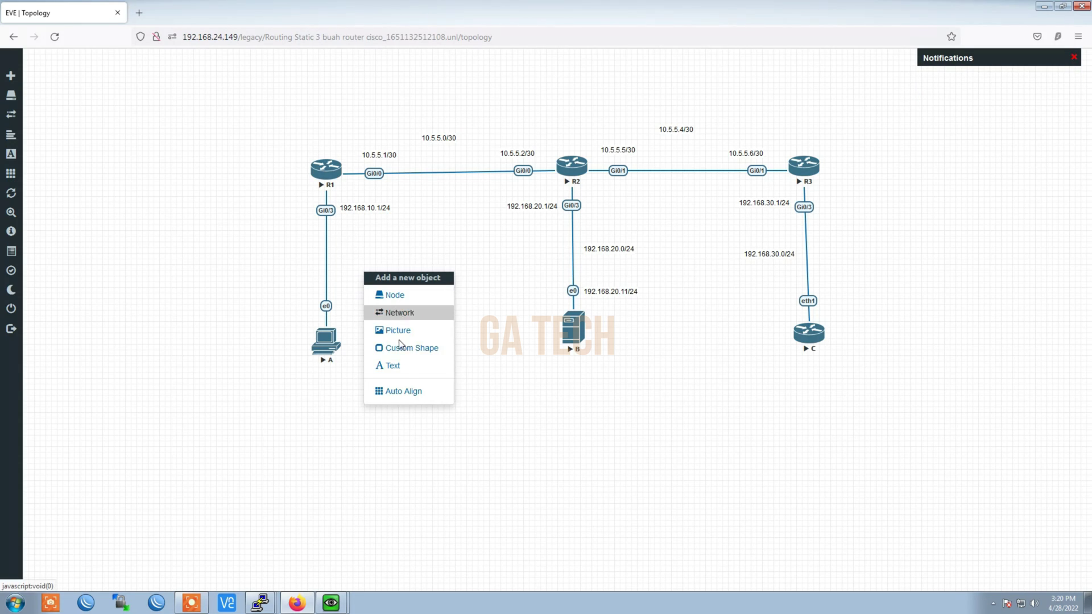
pyautogui.click(398, 366)
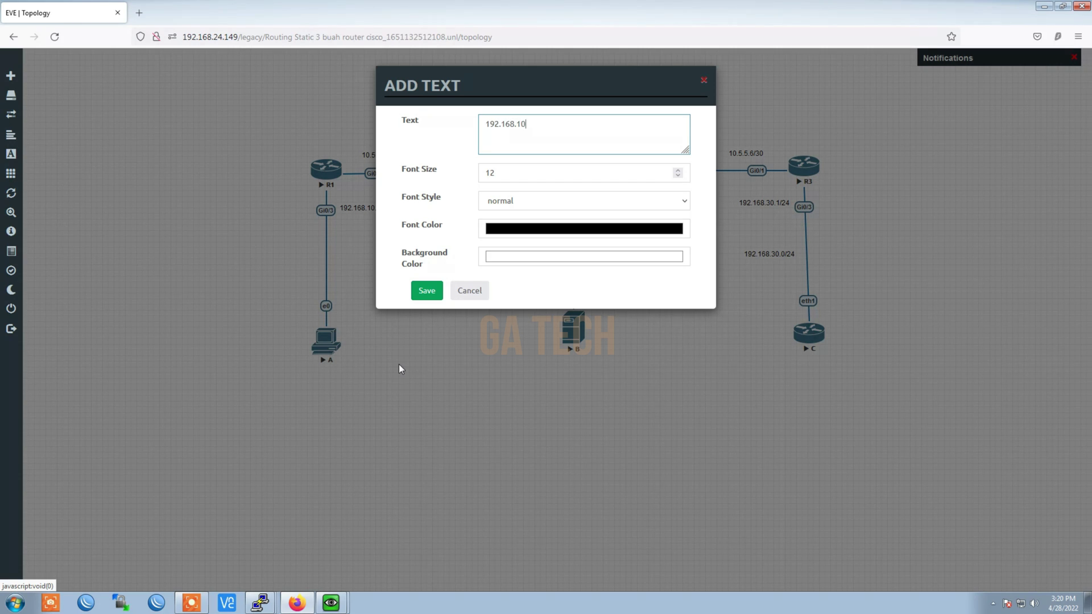
pyautogui.write('192.168.10.0/24')
pyautogui.click(427, 291)
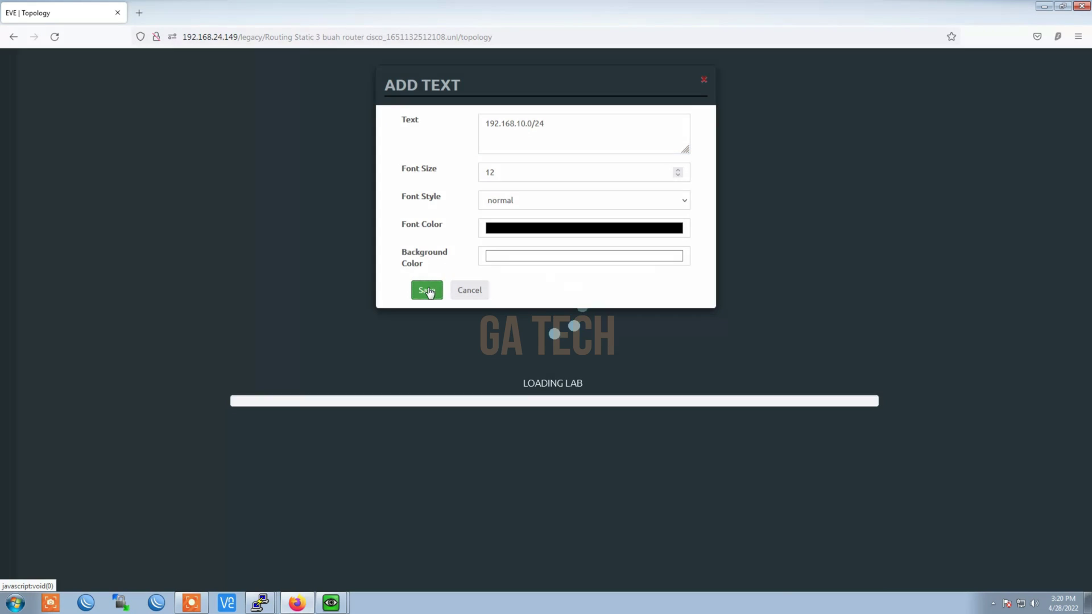
pyautogui.moveTo(390, 275); pyautogui.dragTo(357, 252)
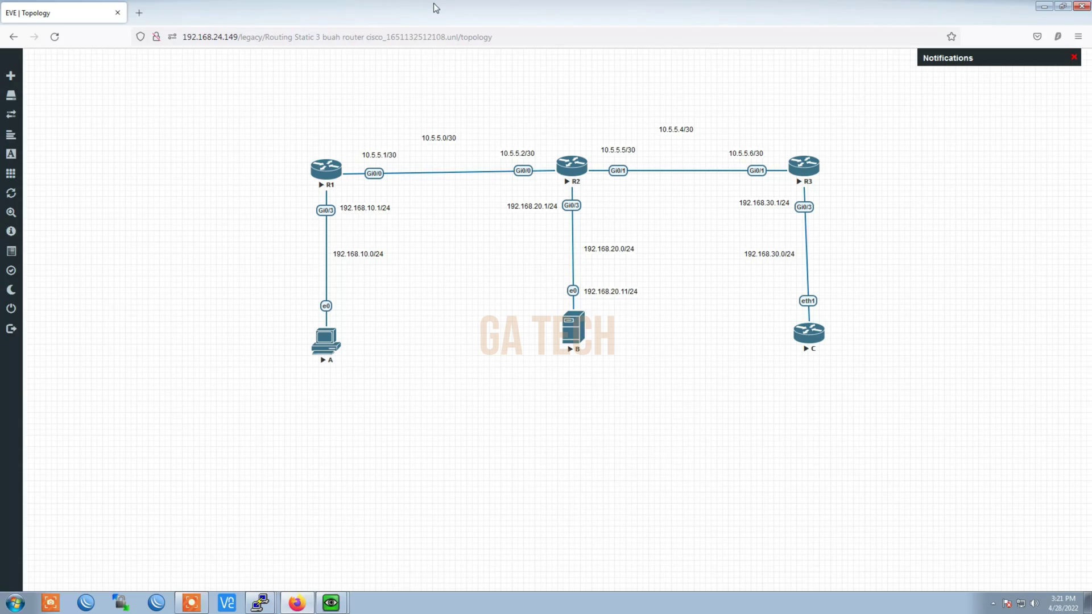
# In R1's console, add a static route to 192.168.20.0 with mask 255.255.255.0 through next hop 10.5.5.2
pyautogui.click(260, 602)
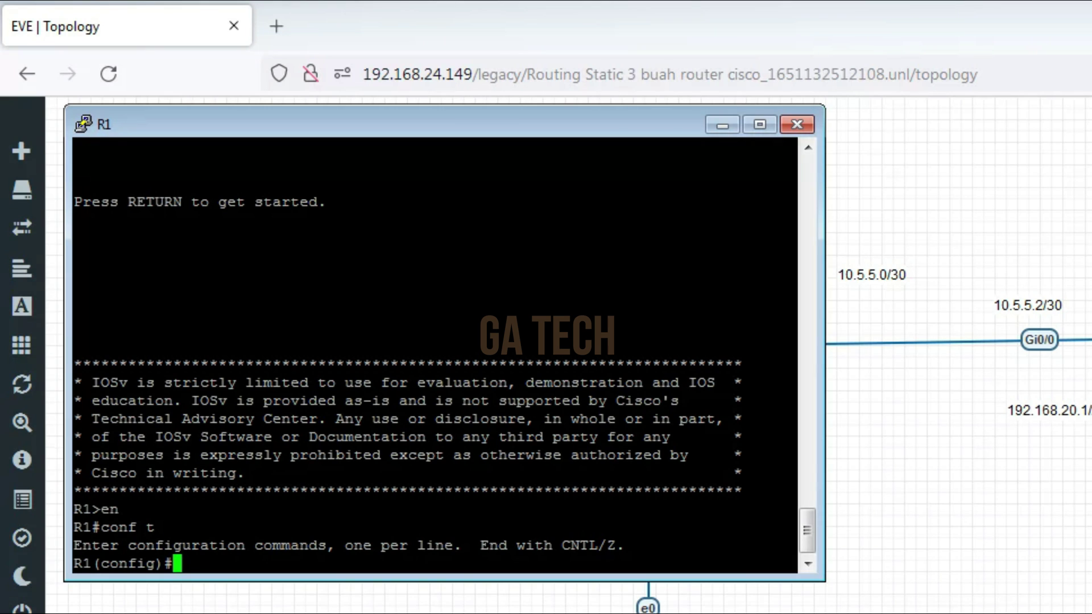
pyautogui.write('ip rou')
pyautogui.press('Tab')
pyautogui.write('t')
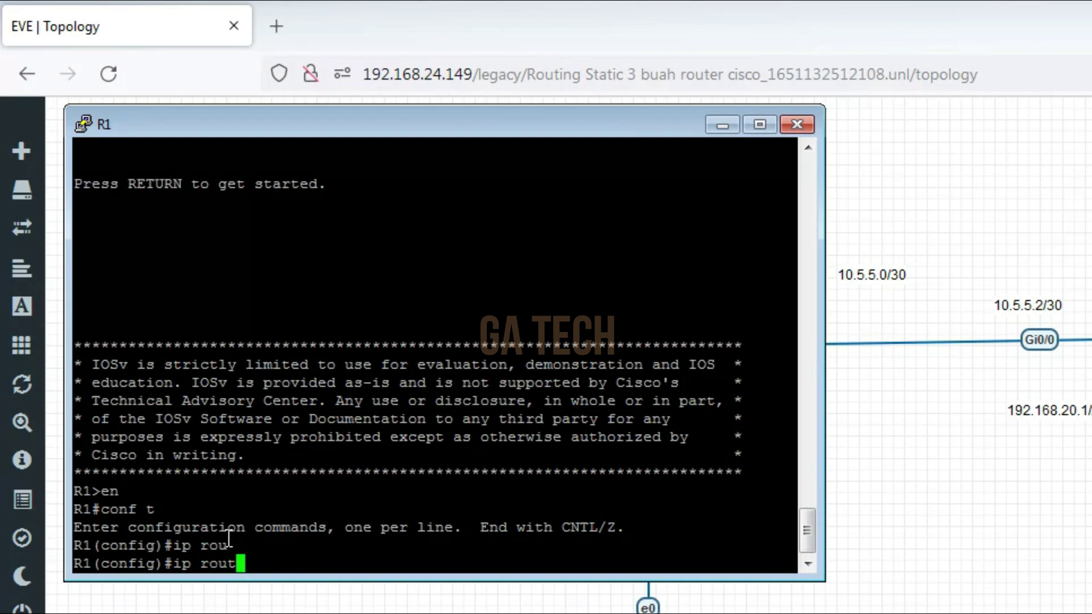
pyautogui.write('e')
pyautogui.press('Tab')
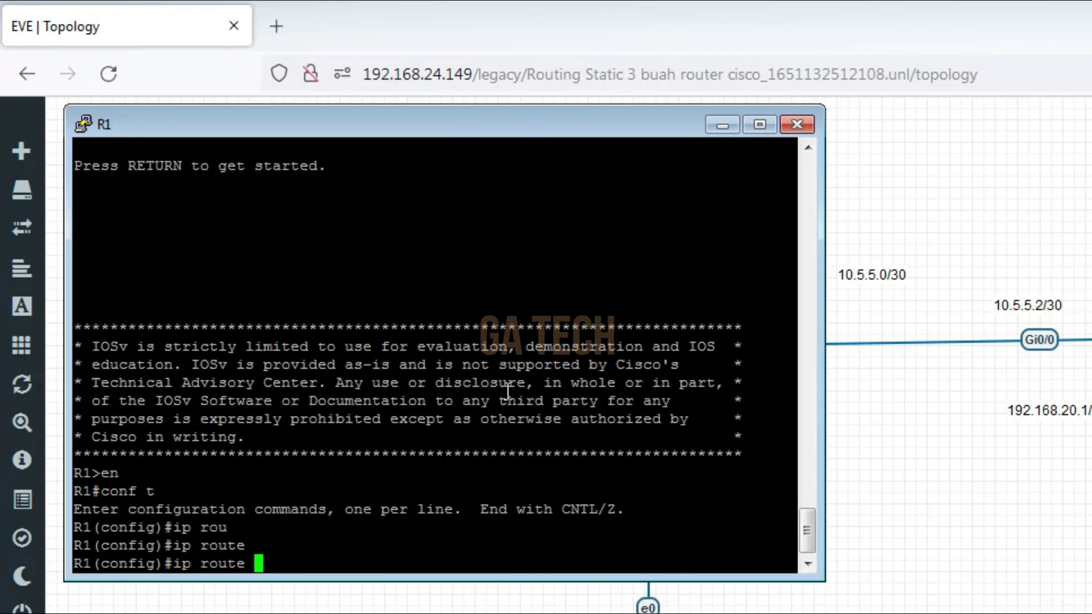
pyautogui.write('192.168.20.0 ')
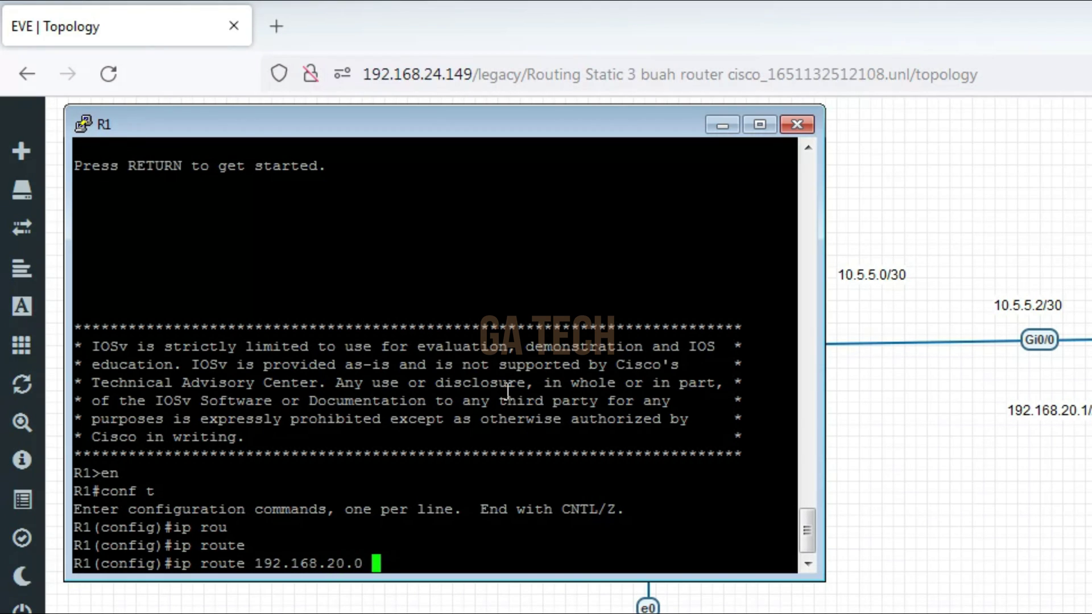
pyautogui.write('255.255.255.')
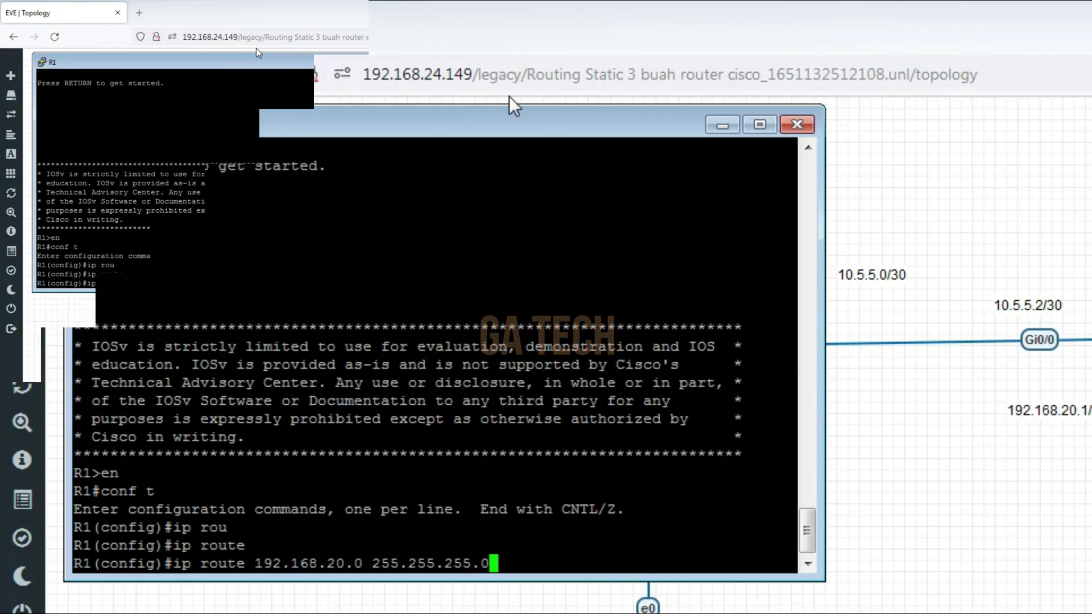
pyautogui.write('0')
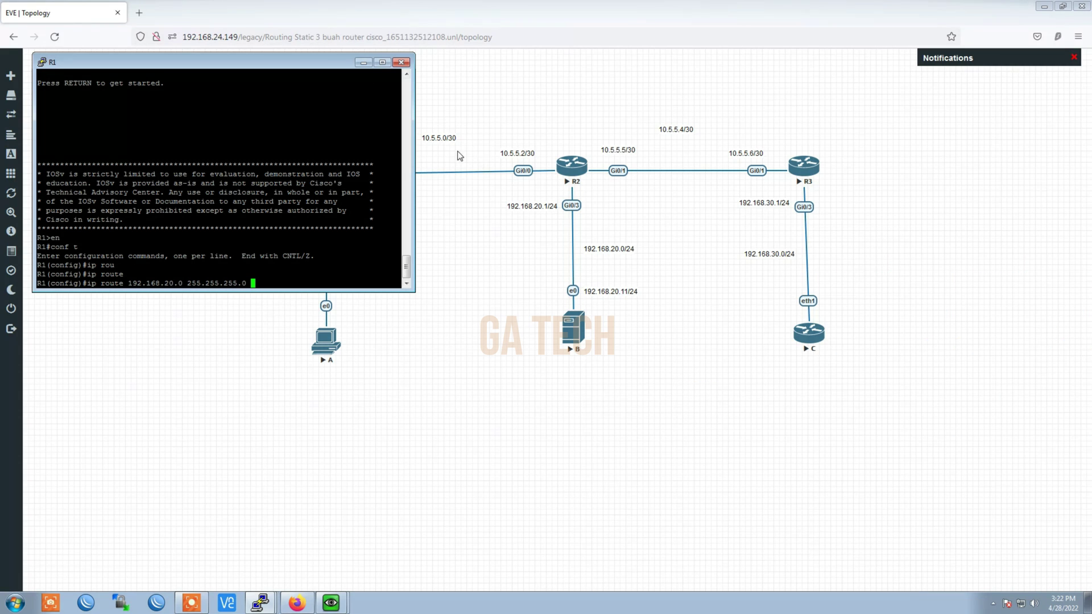
pyautogui.click(504, 96)
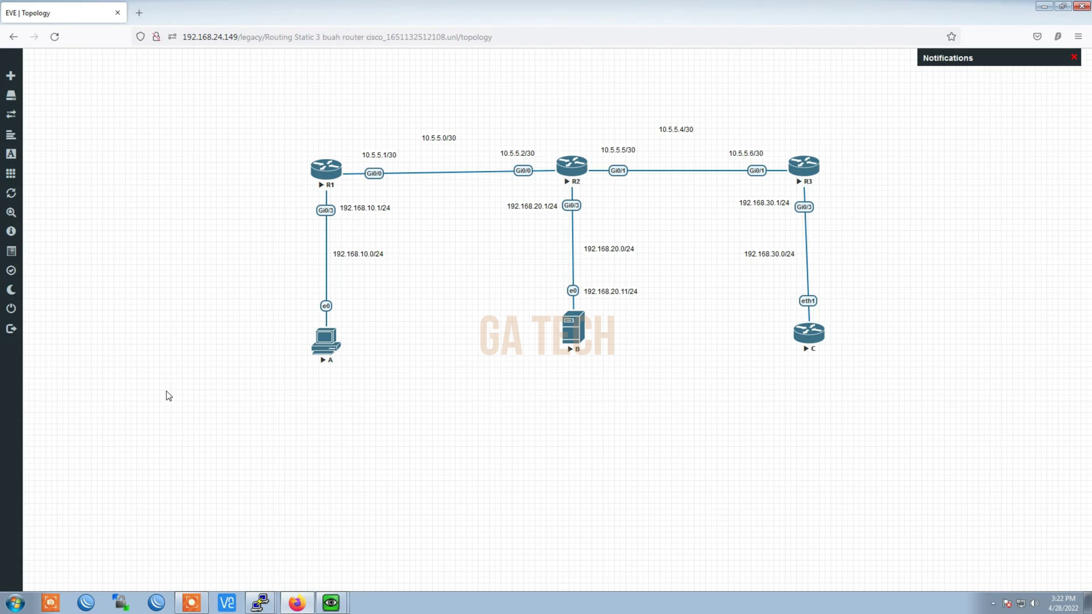
pyautogui.hotkey('alt', 'Tab')
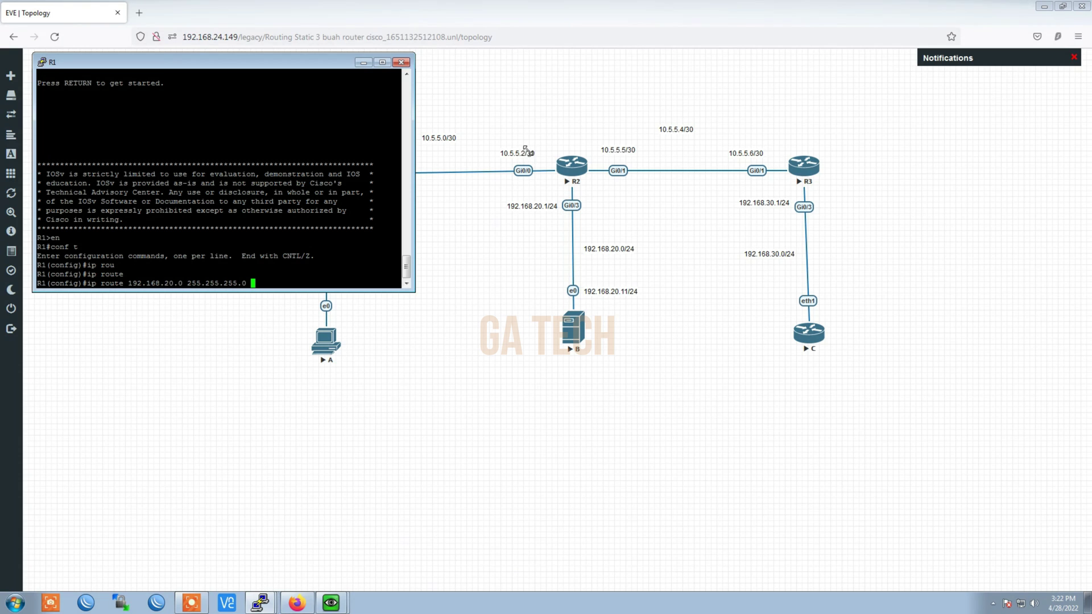
pyautogui.write('1')
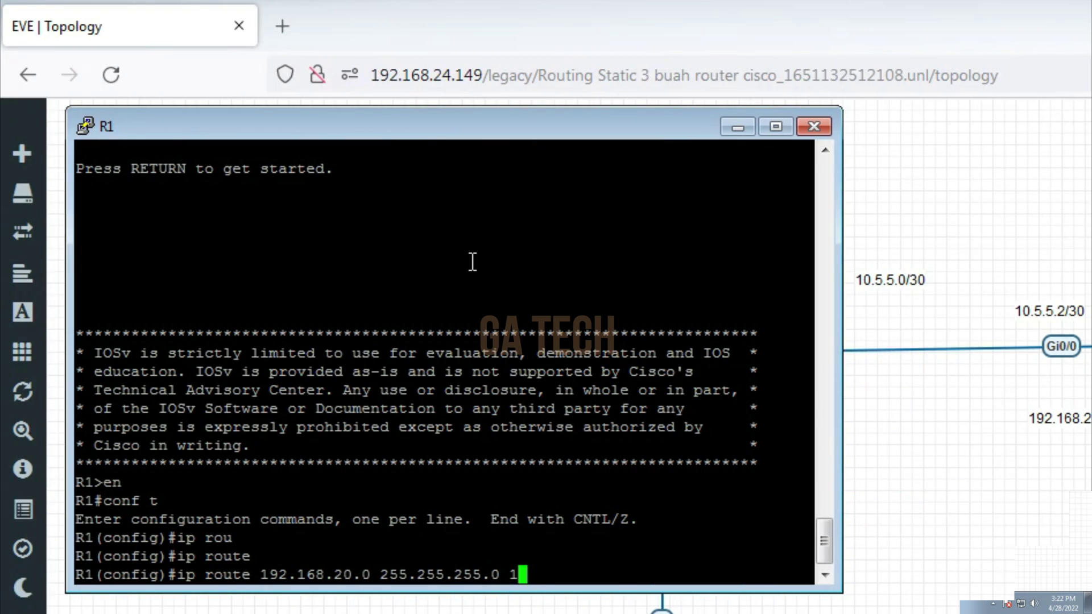
pyautogui.write('0.5.5.2')
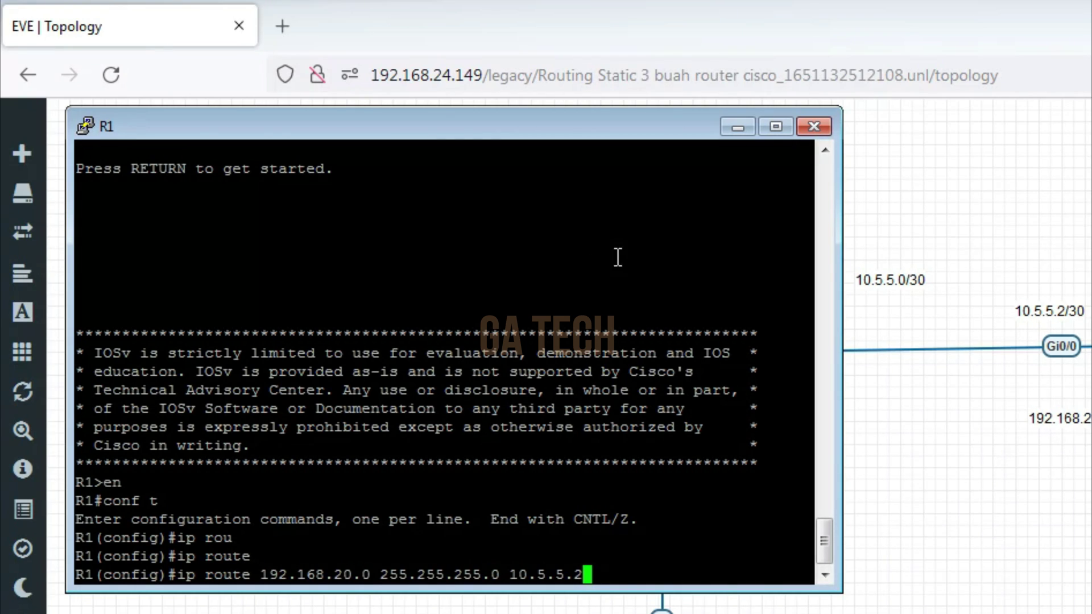
pyautogui.press('Return')
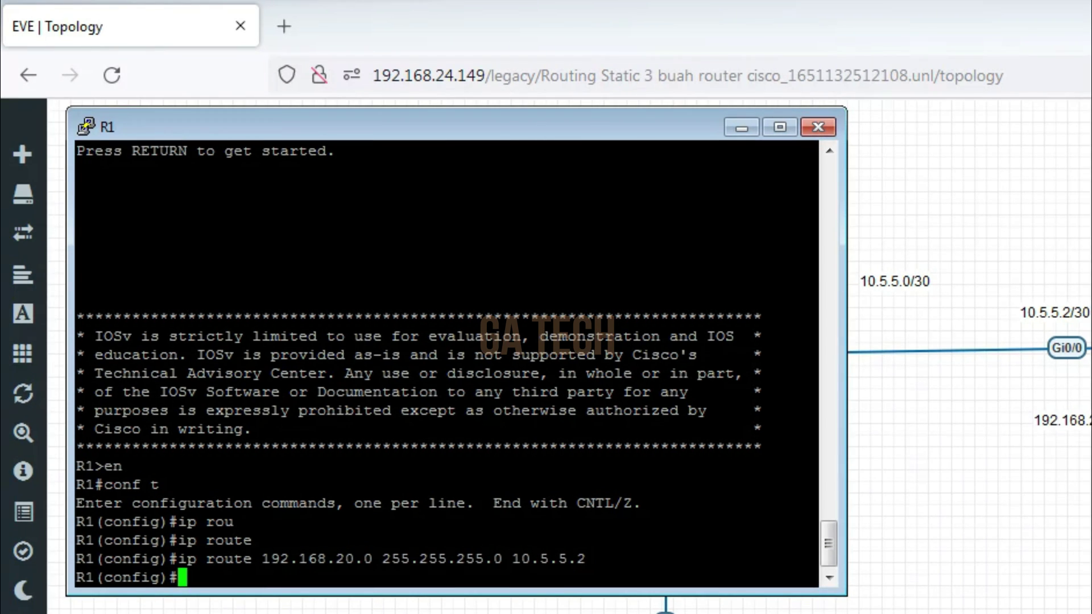
# In R1's console, add a static route to 10.5.5.4 with mask 255.255.255.252 through next hop 10.5.5.2
pyautogui.write('ip route')
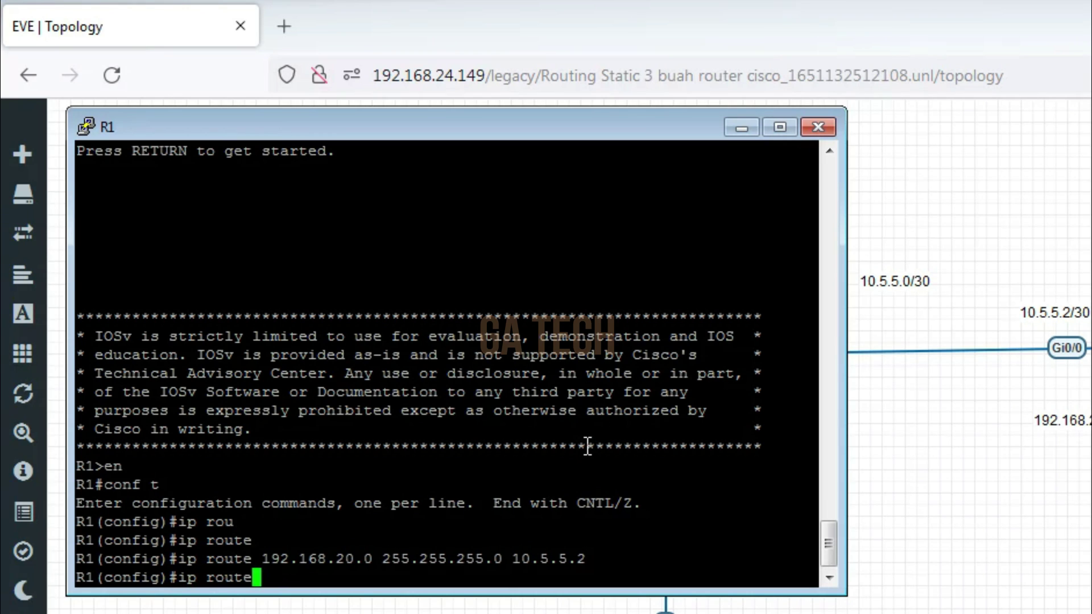
pyautogui.write(' 10.5.5.4 255.255.255.')
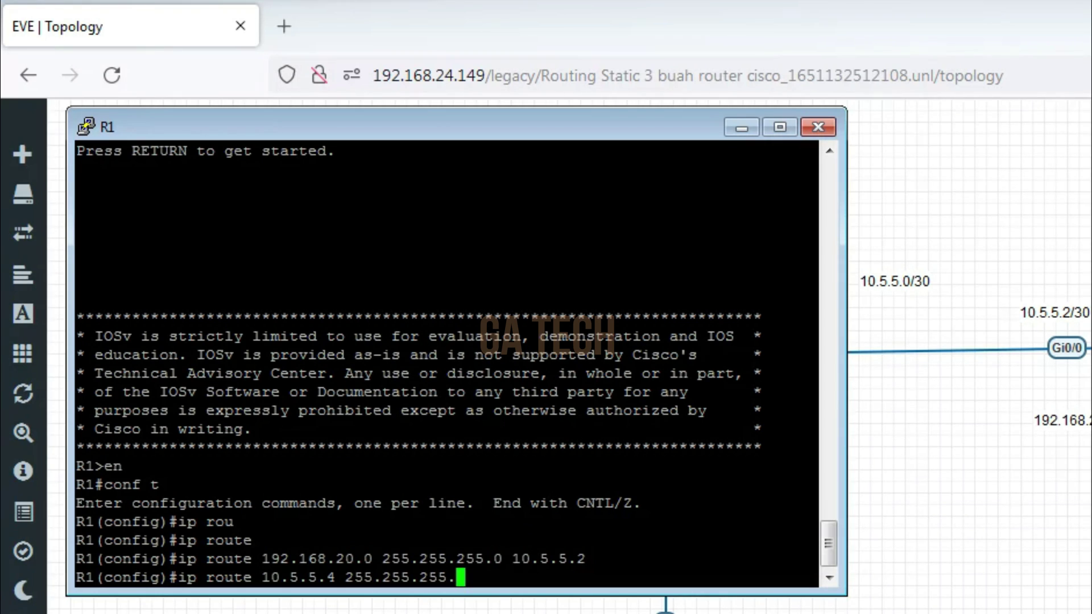
pyautogui.write('252 10.5.5.2')
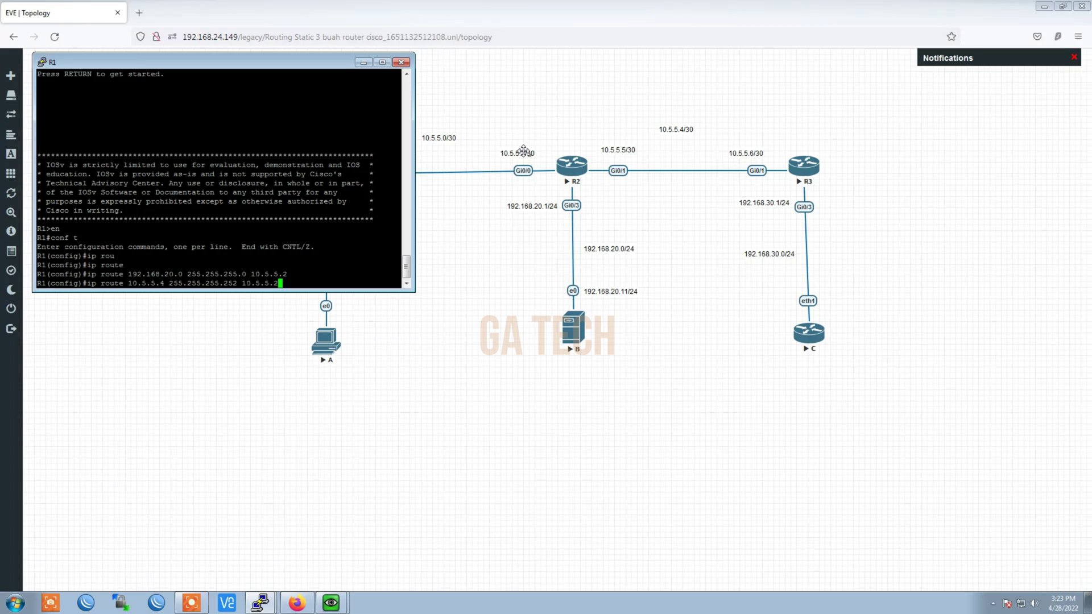
pyautogui.press('Return')
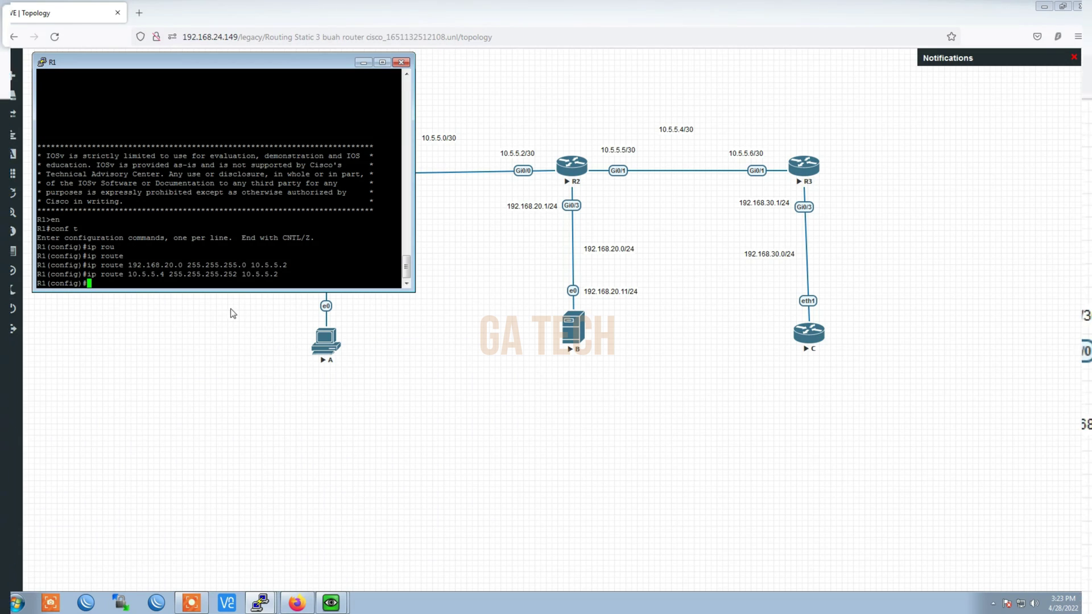
# In R1's console, add a static route to 192.168.30.0 with mask 255.255.255.0 through next hop 10.5.5.2
pyautogui.write('ip r')
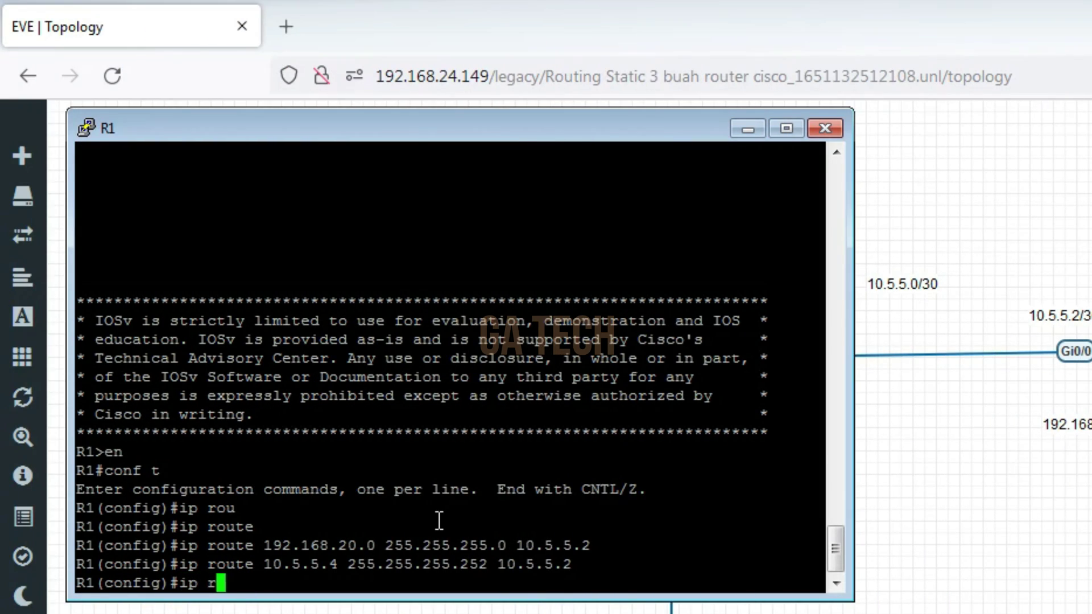
pyautogui.write('oute 1')
pyautogui.write('92.1')
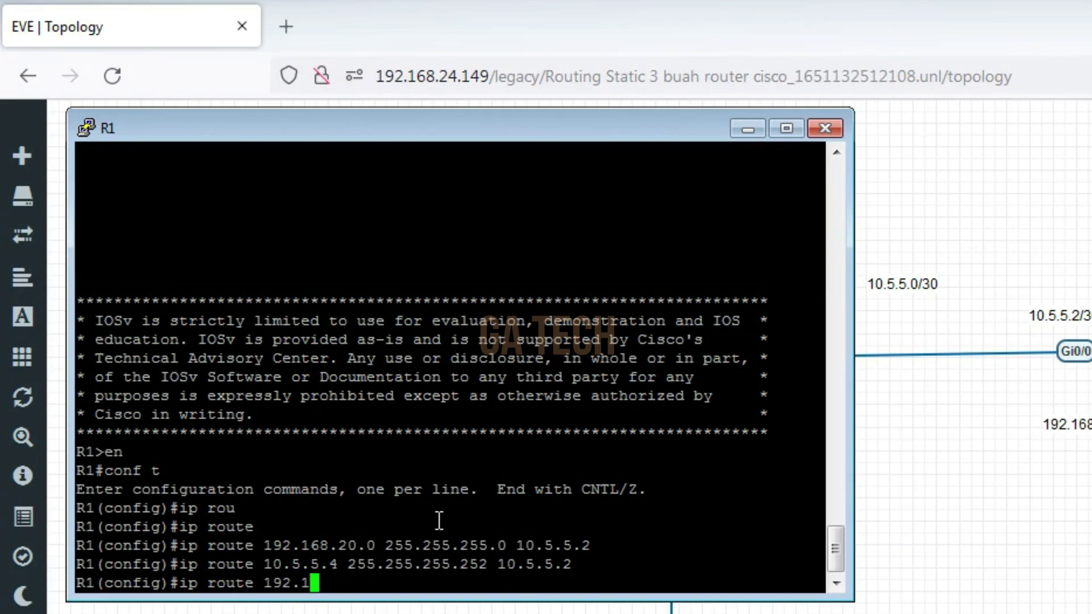
pyautogui.write('68.30 0.')
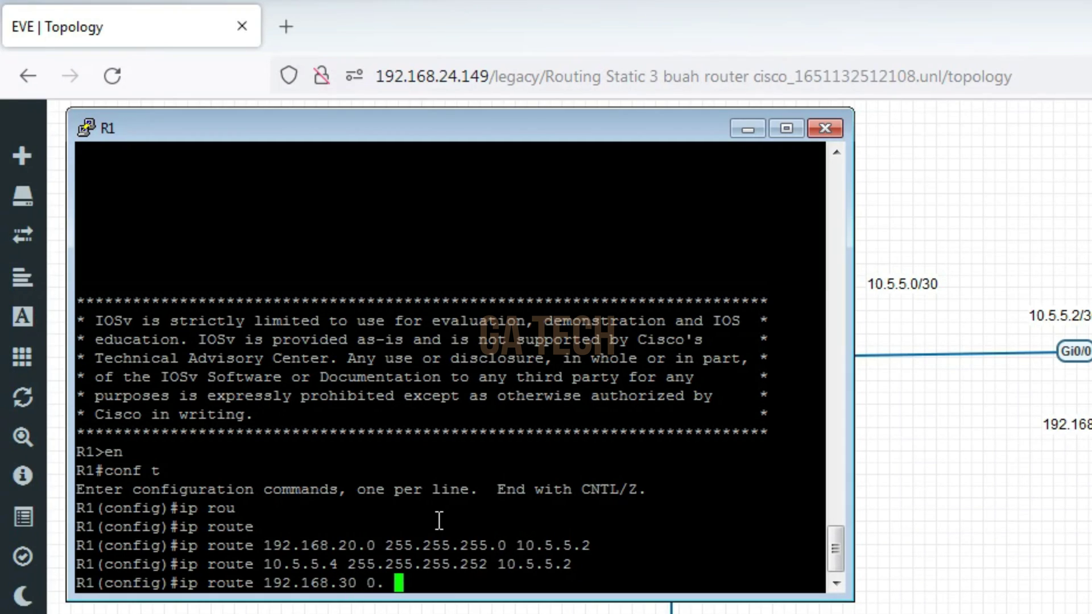
pyautogui.press('BackSpace')
pyautogui.press('BackSpace')
pyautogui.press('BackSpace')
pyautogui.press('BackSpace')
pyautogui.press('BackSpace')
pyautogui.press('BackSpace')
pyautogui.write('0.0 255.255.255.')
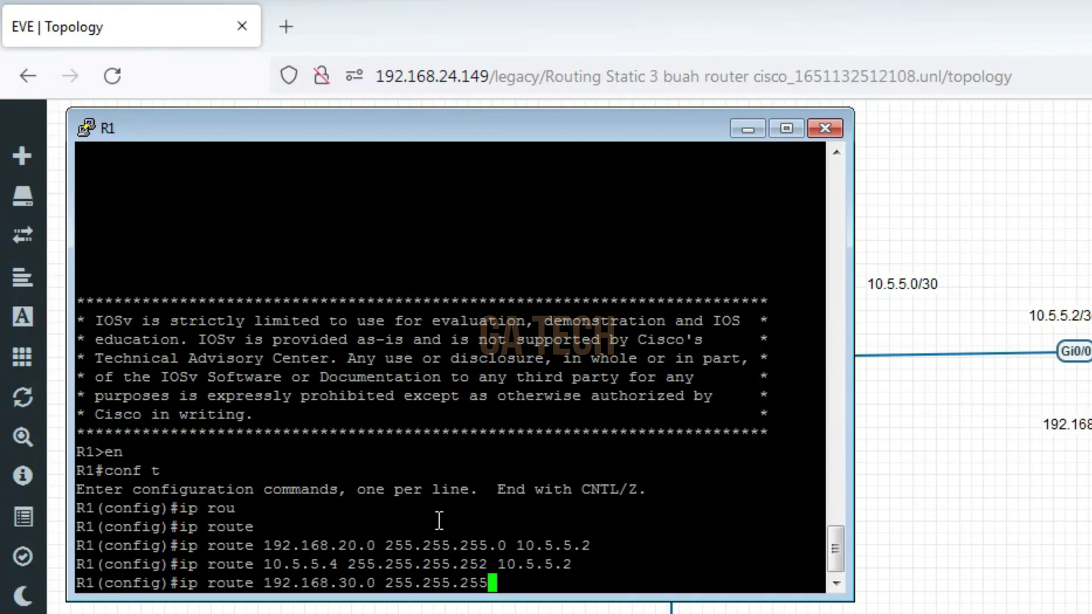
pyautogui.write('0 ')
pyautogui.write('10.5.')
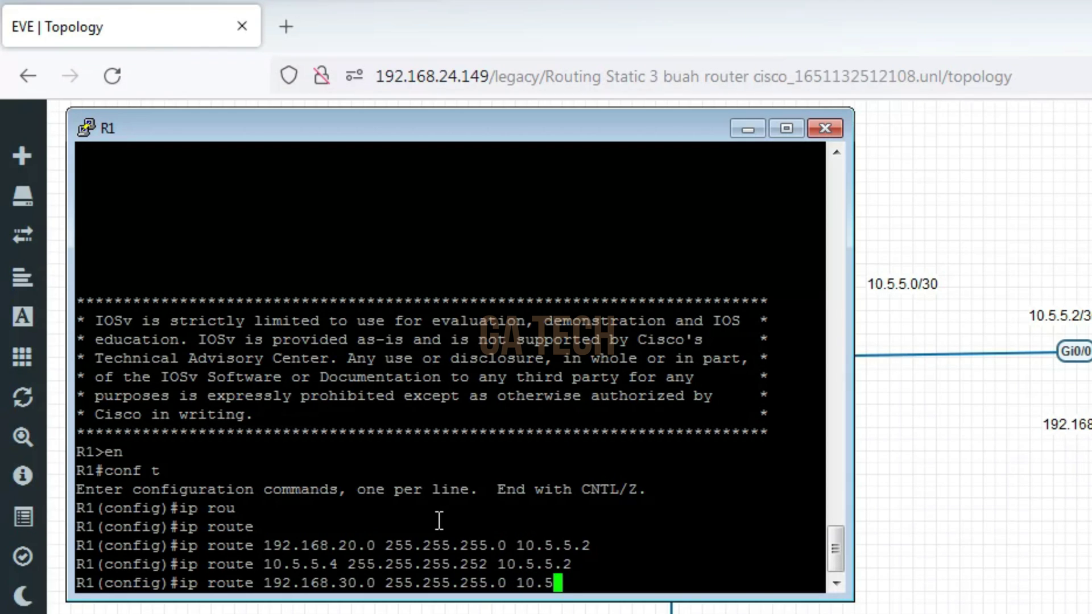
pyautogui.write('5.2')
pyautogui.press('Return')
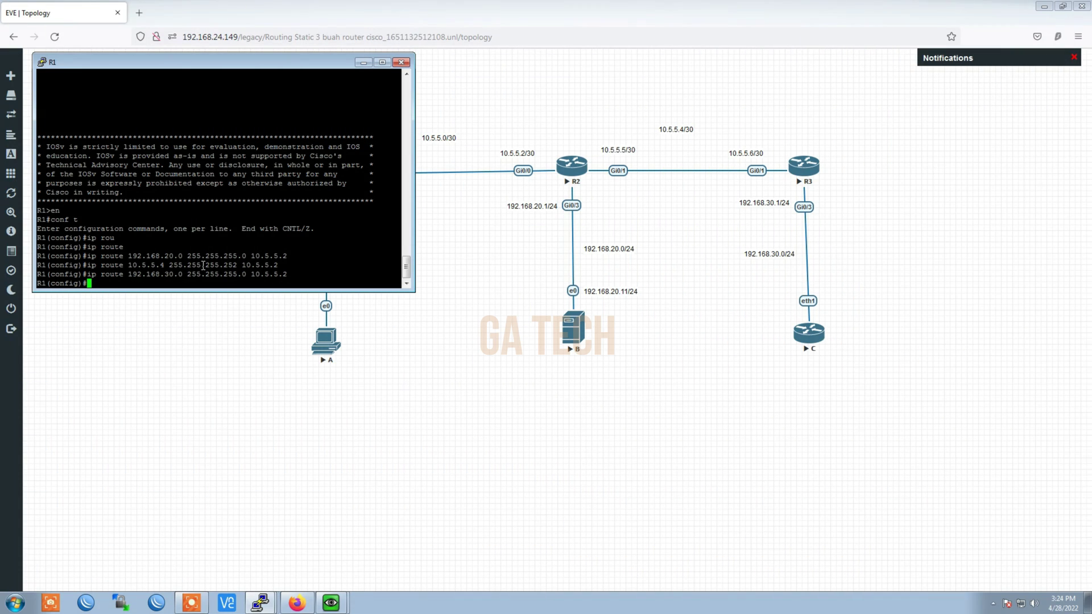
# Open R2's console and enter privileged mode, going on to global configuration mode
pyautogui.click(456, 243)
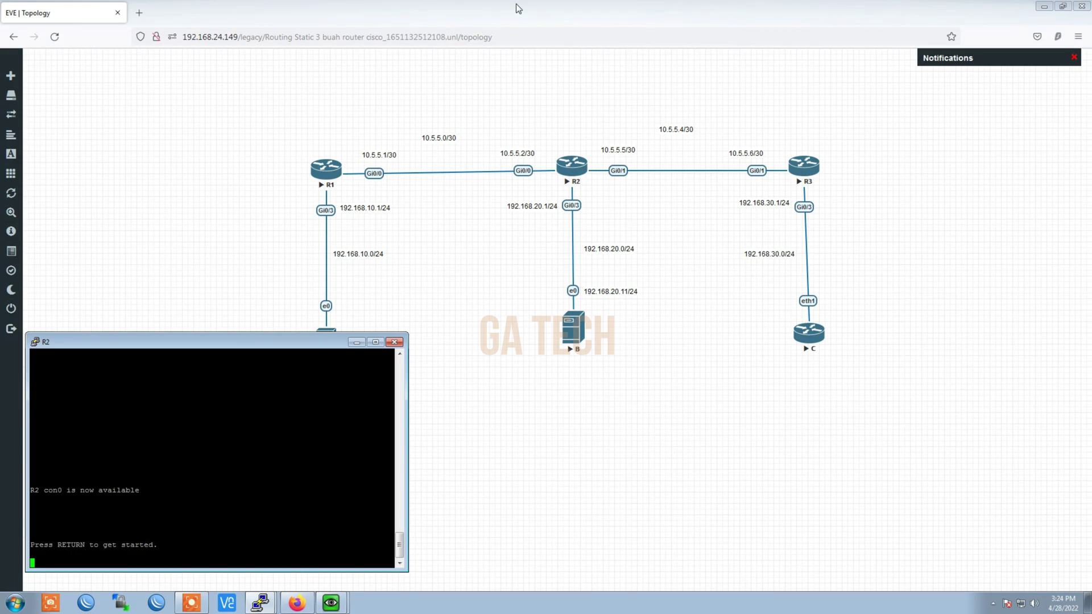
pyautogui.press('Return')
pyautogui.press('Return')
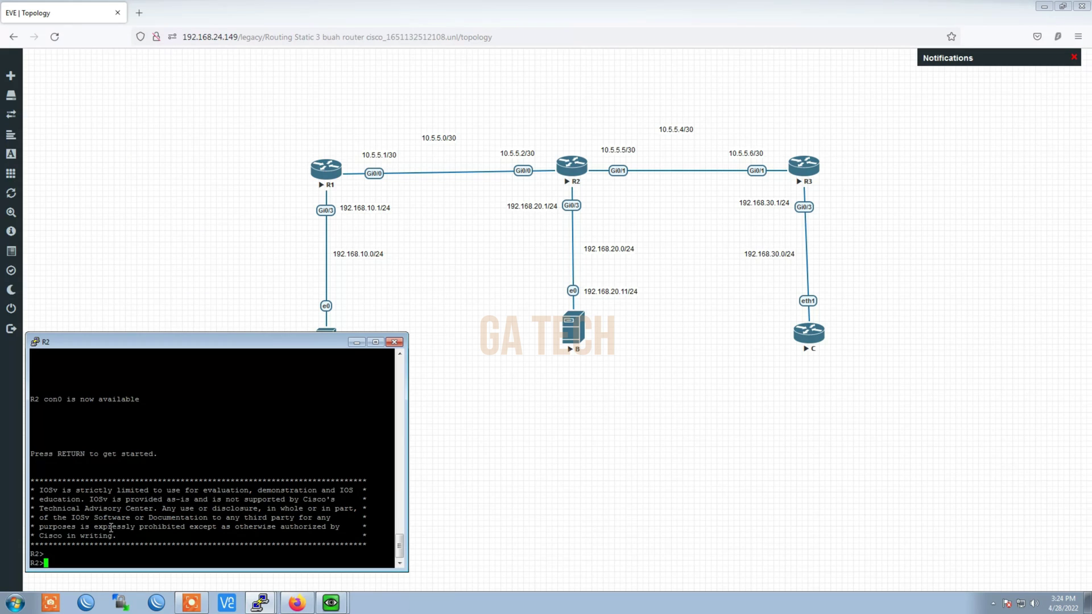
pyautogui.write('en')
pyautogui.press('Return')
pyautogui.write('conf t')
pyautogui.press('Return')
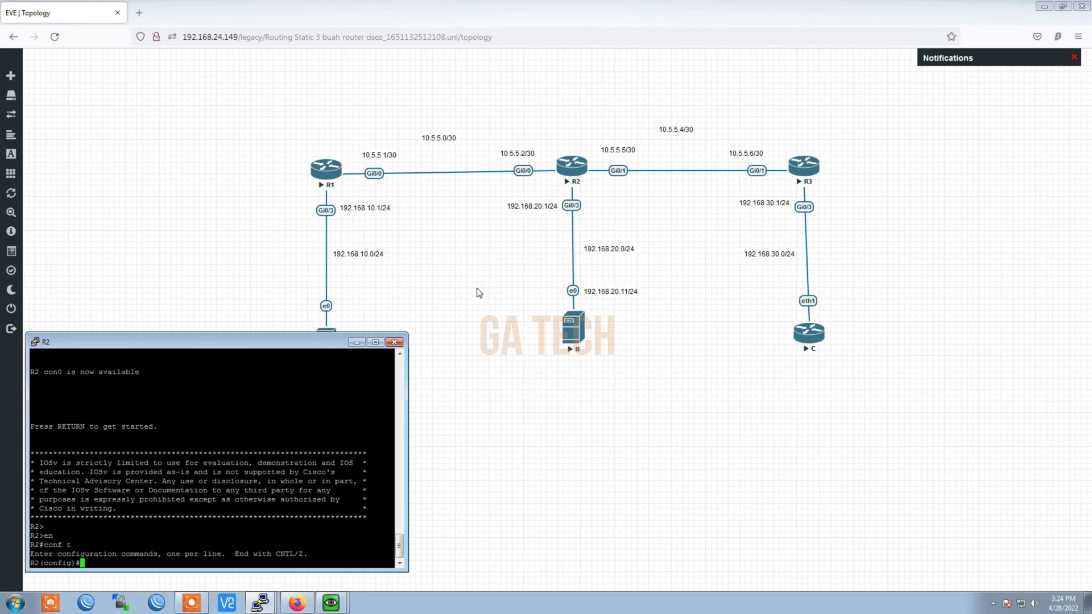
# In R2's console, try to add a static route to 192.168.10.5 with mask 255.255.255.0 through next hop 10.5.5.1
pyautogui.click(671, 371)
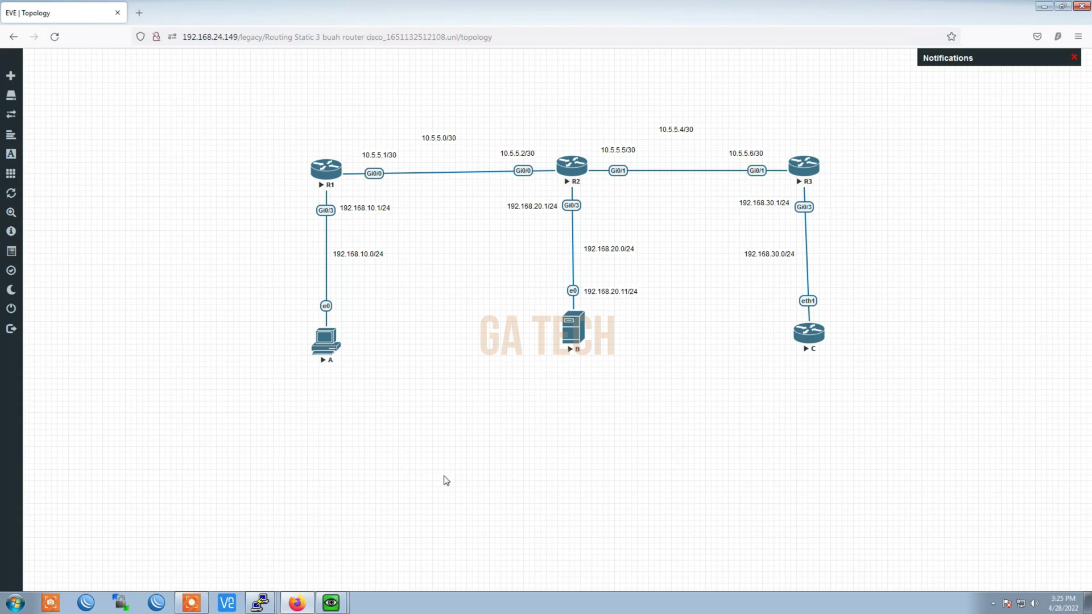
pyautogui.click(267, 603)
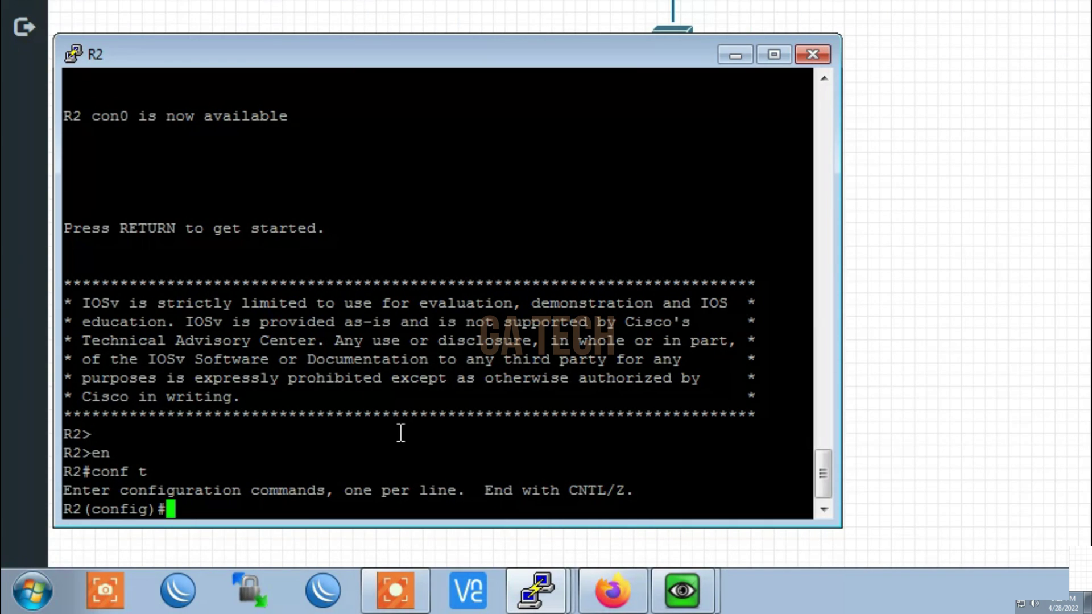
pyautogui.write('ip route')
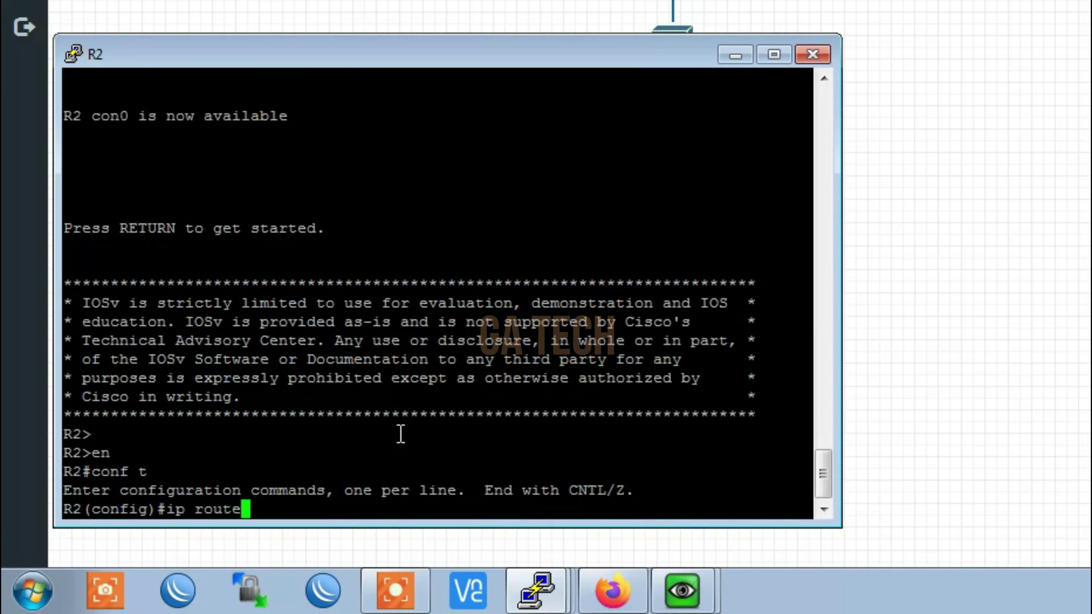
pyautogui.write(' 192')
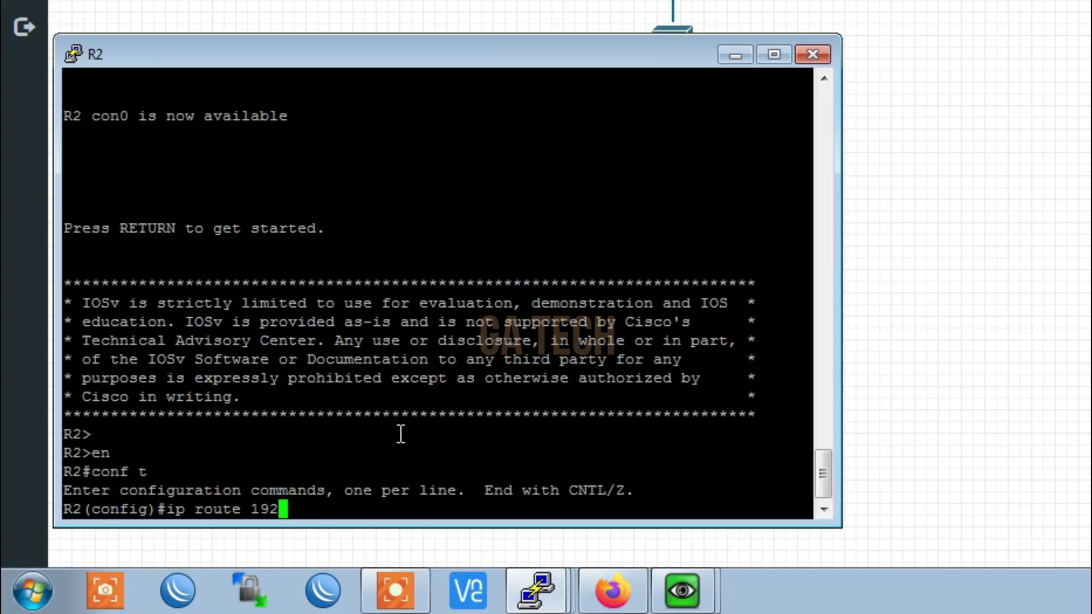
pyautogui.write('.168.')
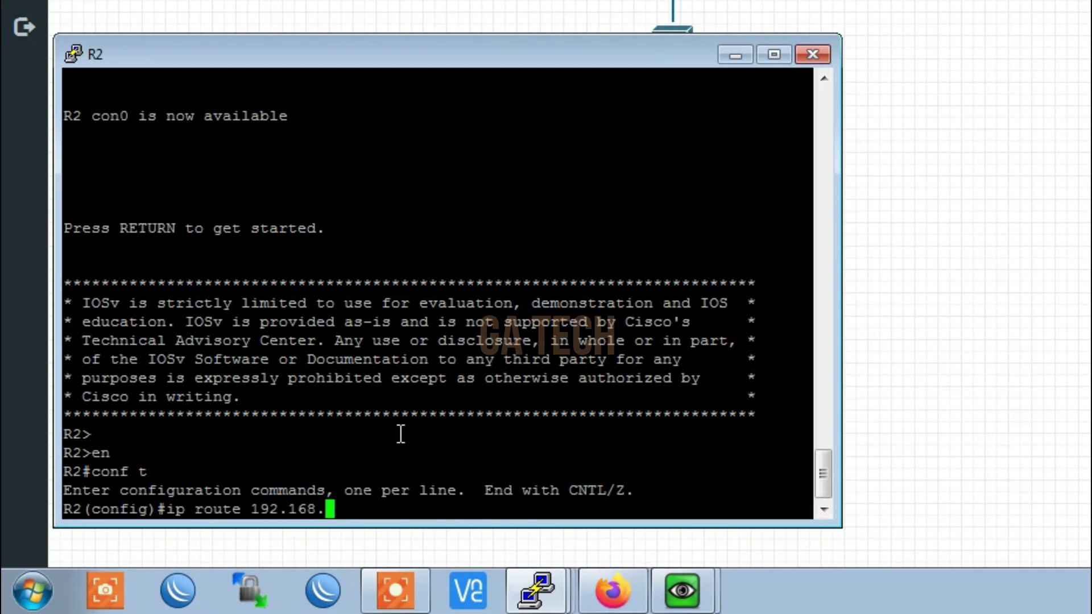
pyautogui.write('10.5 255.255.255.0 ')
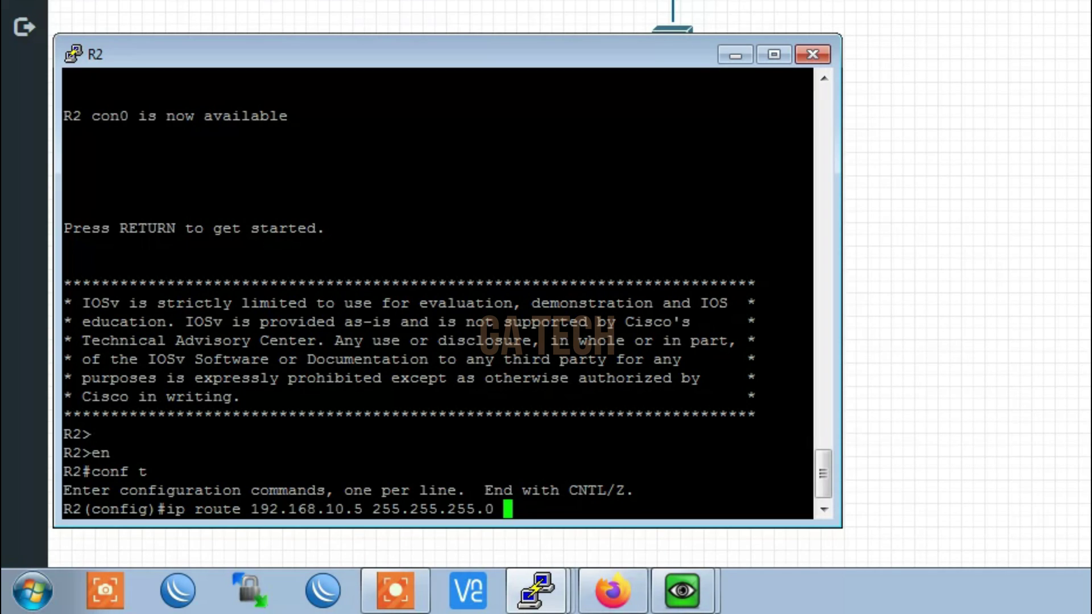
pyautogui.write('10.5.5.1')
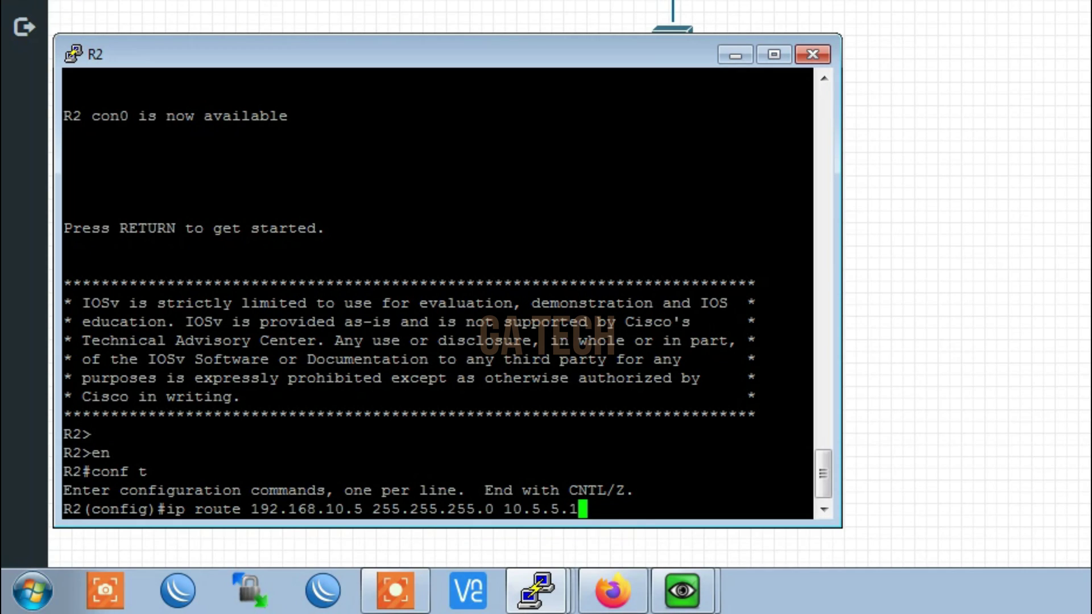
pyautogui.press('Return')
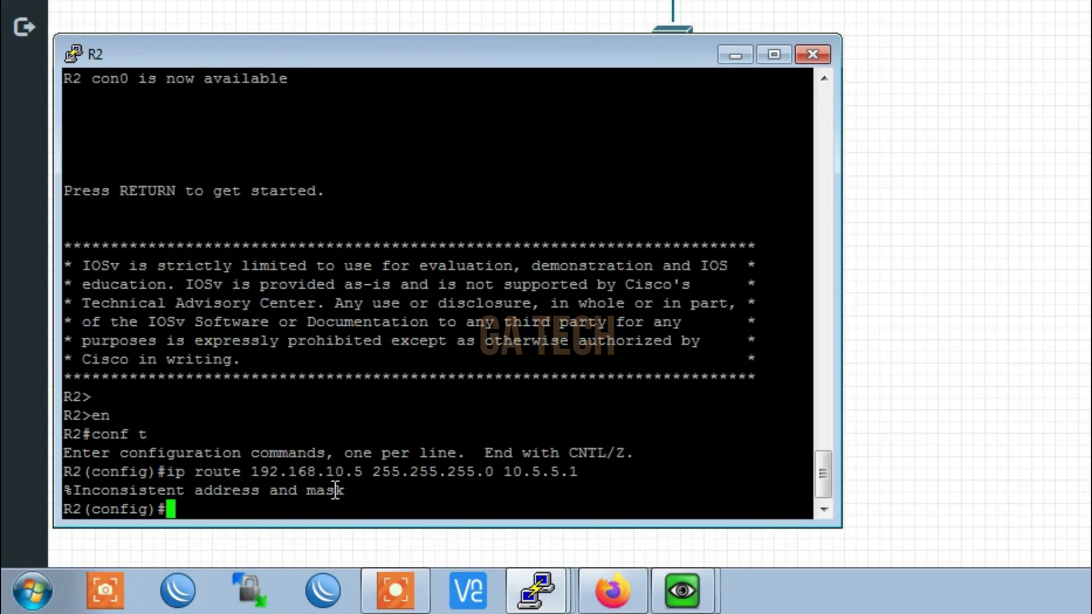
# In R2's console, add a static route to 192.168.10.0 with mask 255.255.255.0 through next hop 10.5.5.1
pyautogui.write('ip route ')
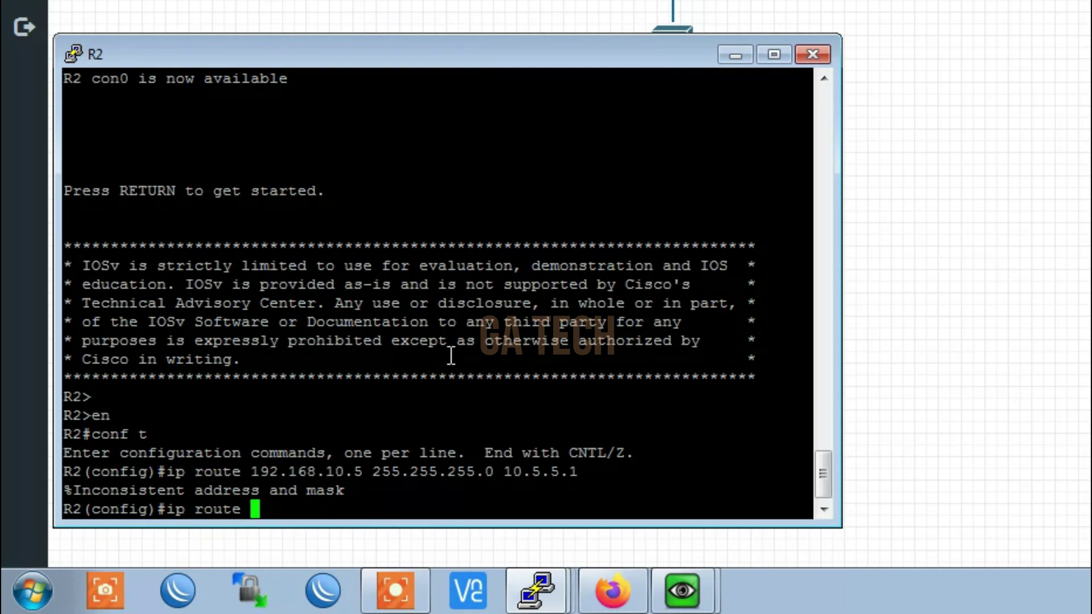
pyautogui.write('192.1')
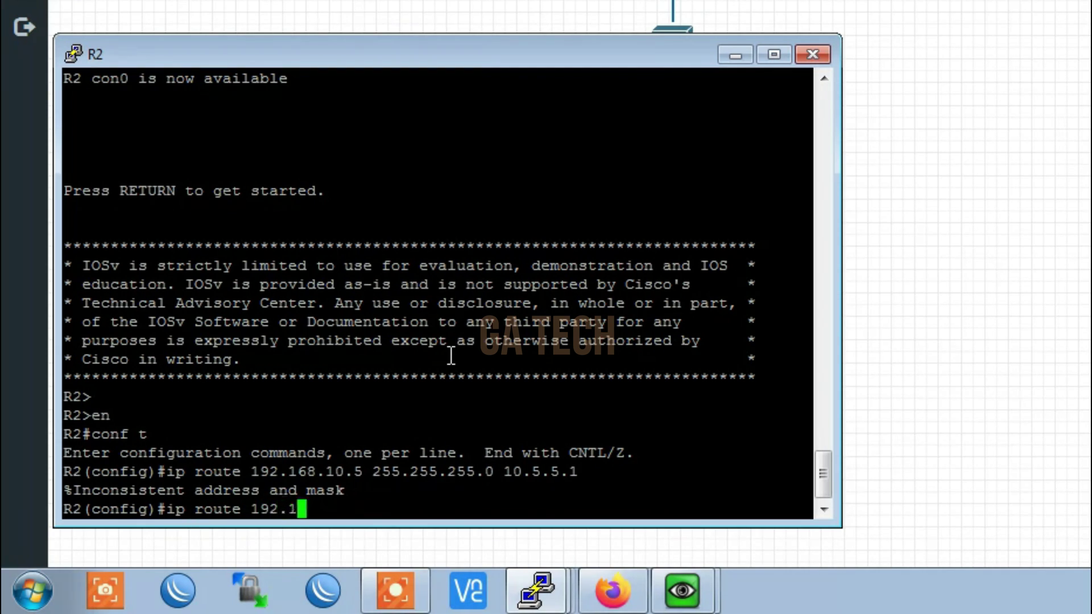
pyautogui.write('68.10.0 ')
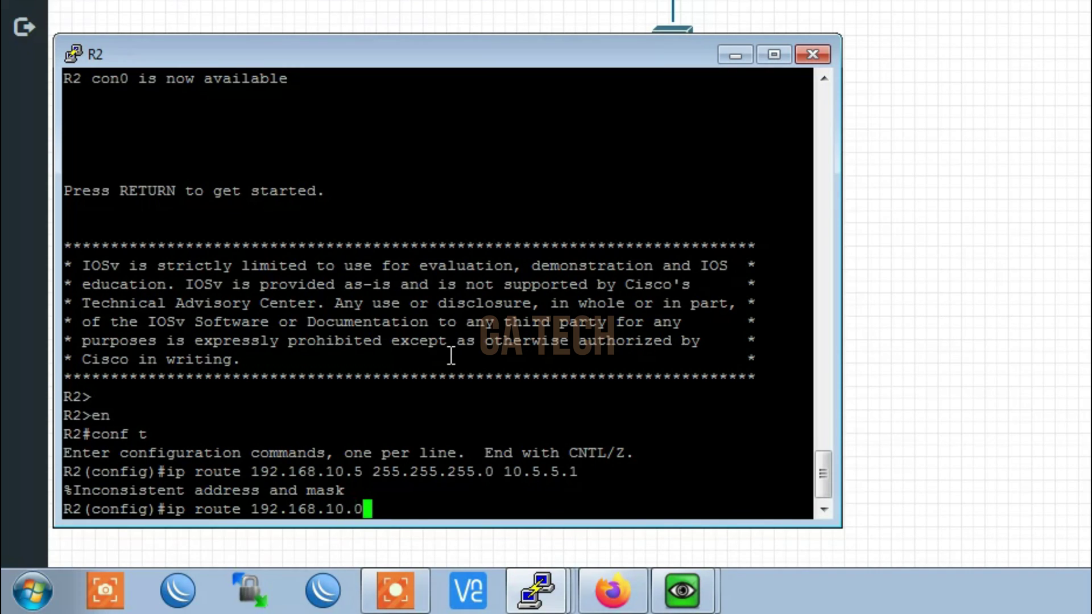
pyautogui.write('255.255.255.0 ')
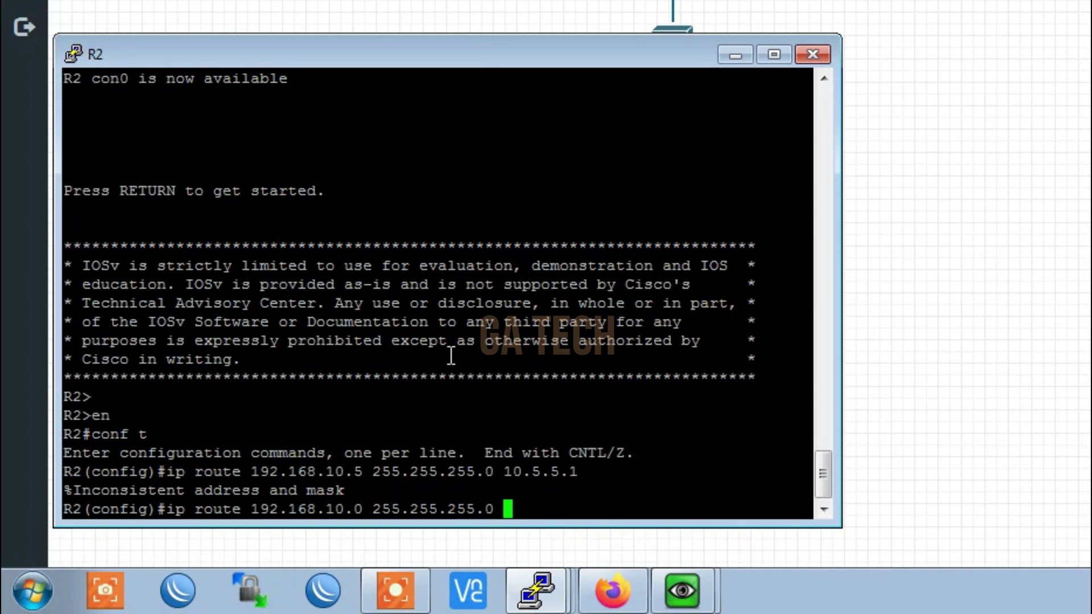
pyautogui.write('10.5.5.1')
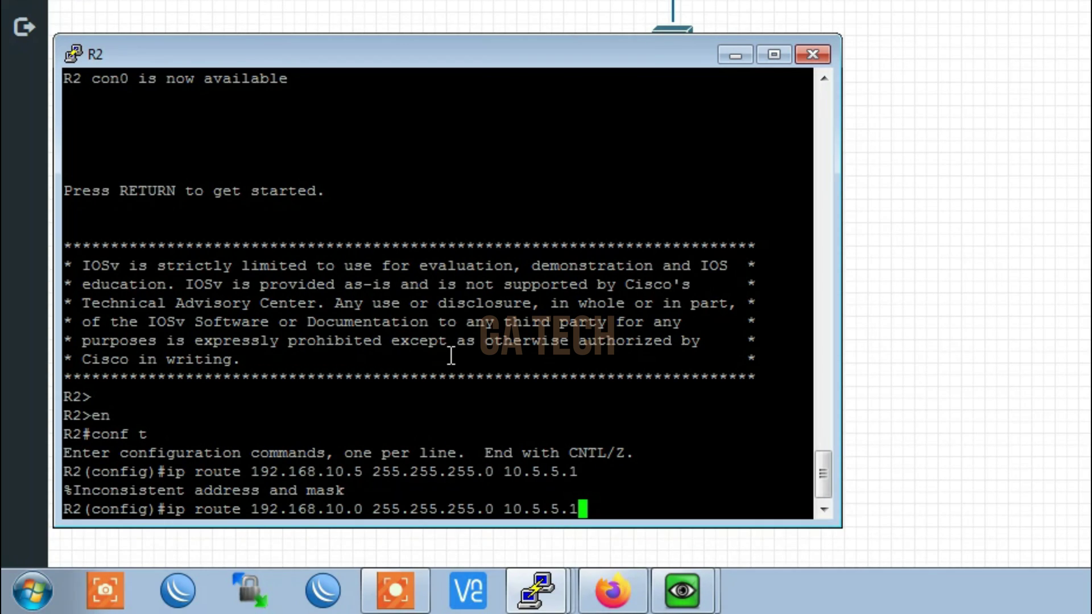
pyautogui.press('Return')
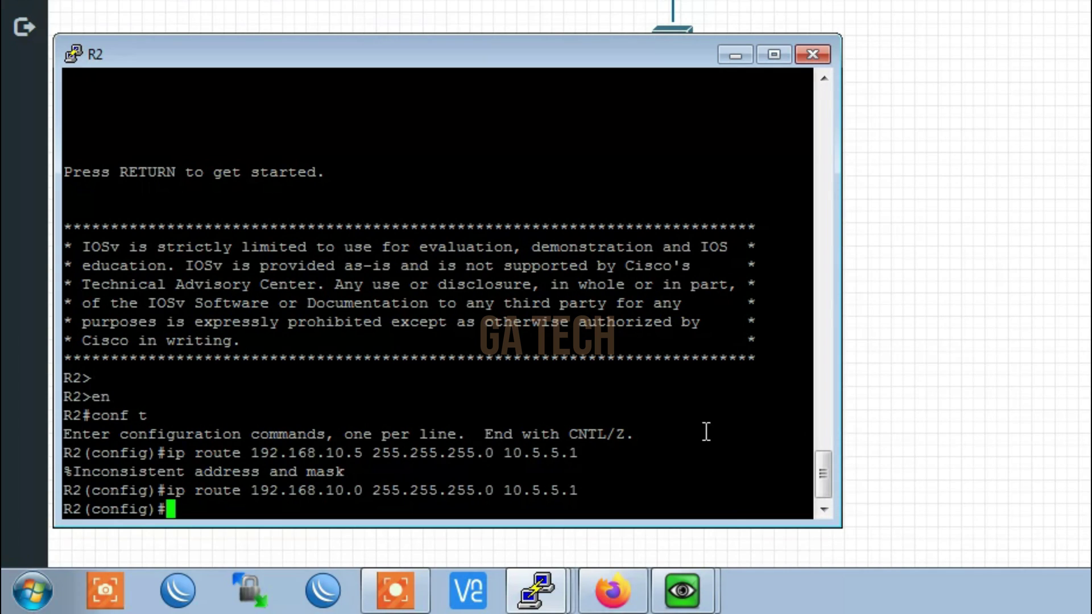
# In R2's console, add a static route to 192.168.30.0 with mask 255.255.255.0 through next hop 10.5.5.6
pyautogui.write('ip rou')
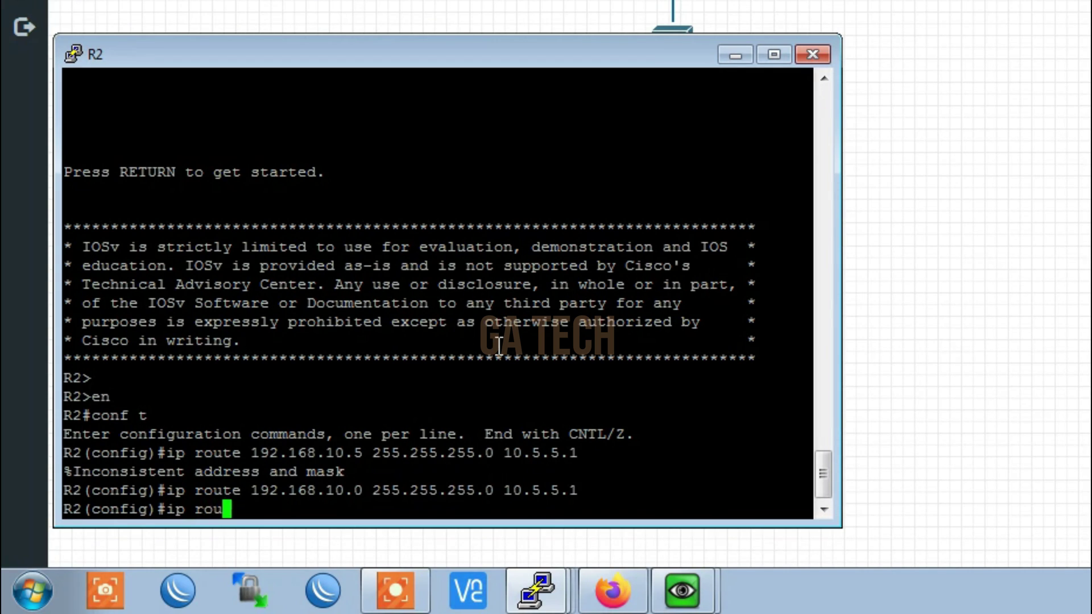
pyautogui.write('te 19')
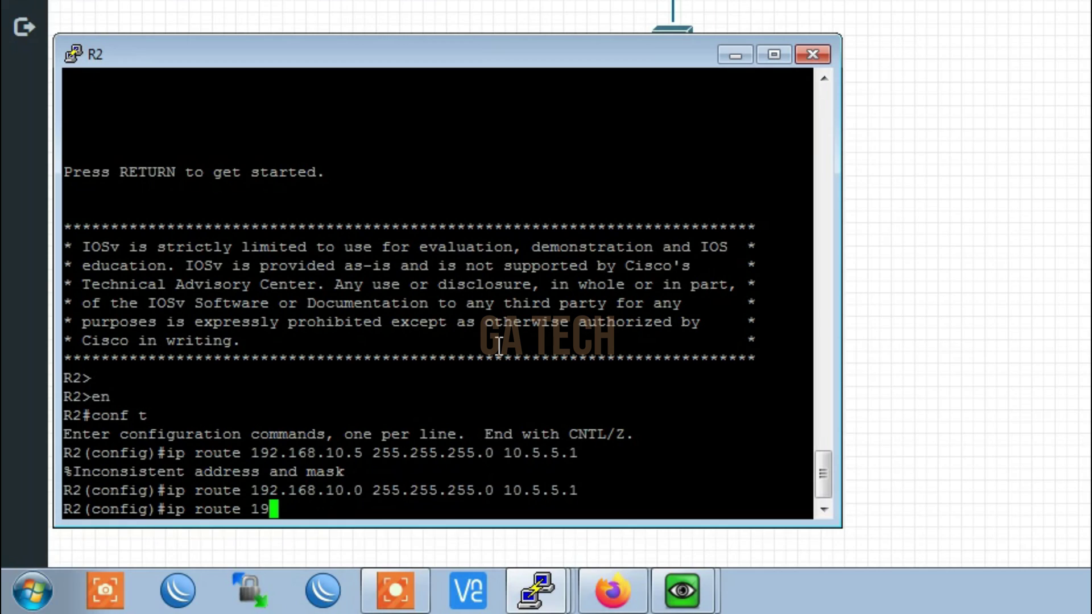
pyautogui.write('2.168.30')
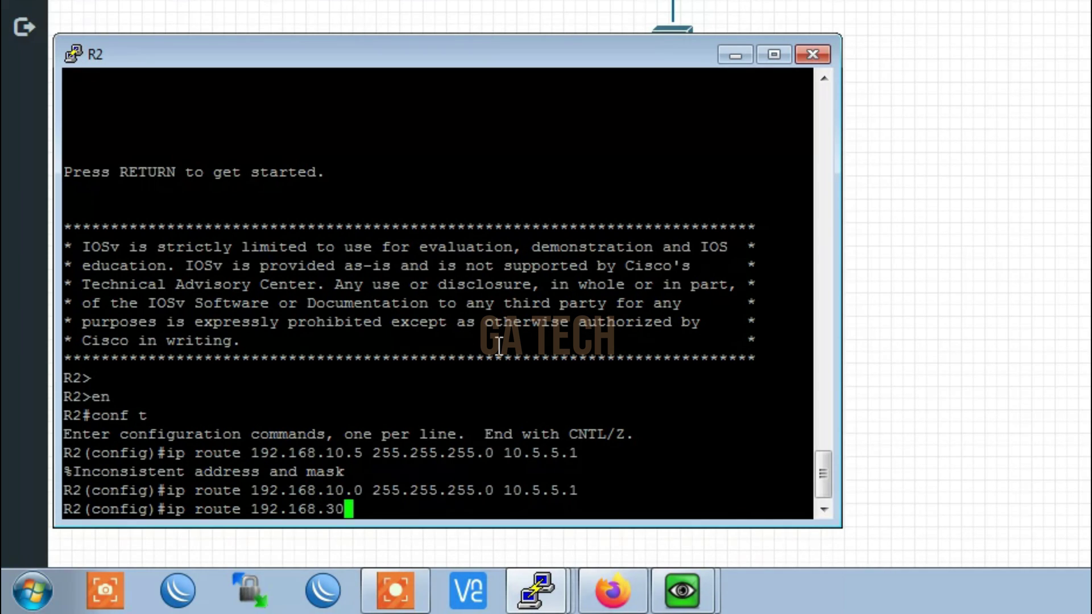
pyautogui.write('.0 255')
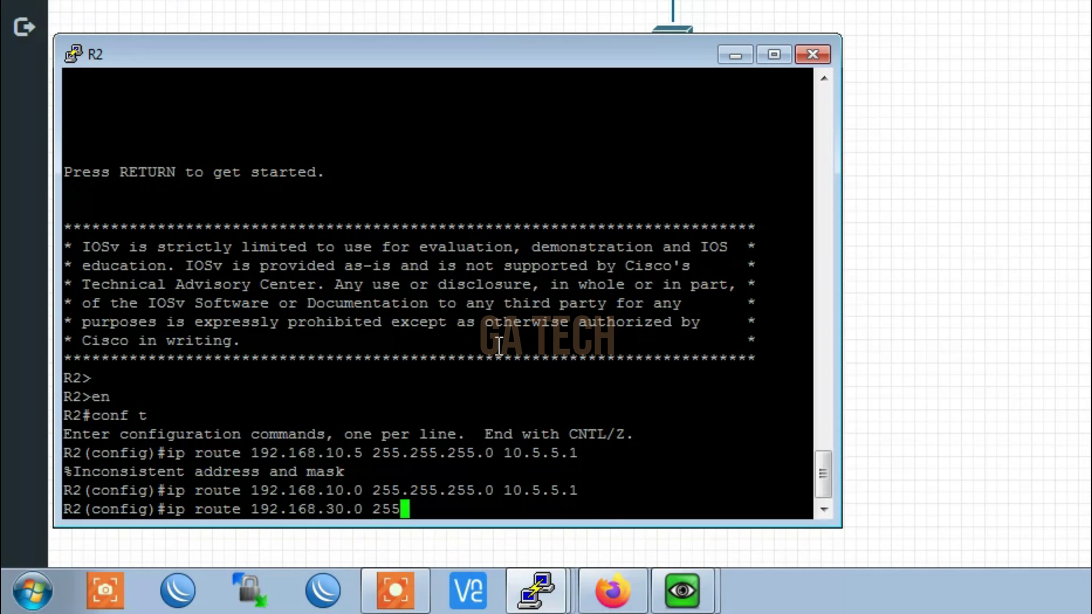
pyautogui.write('.255.25..')
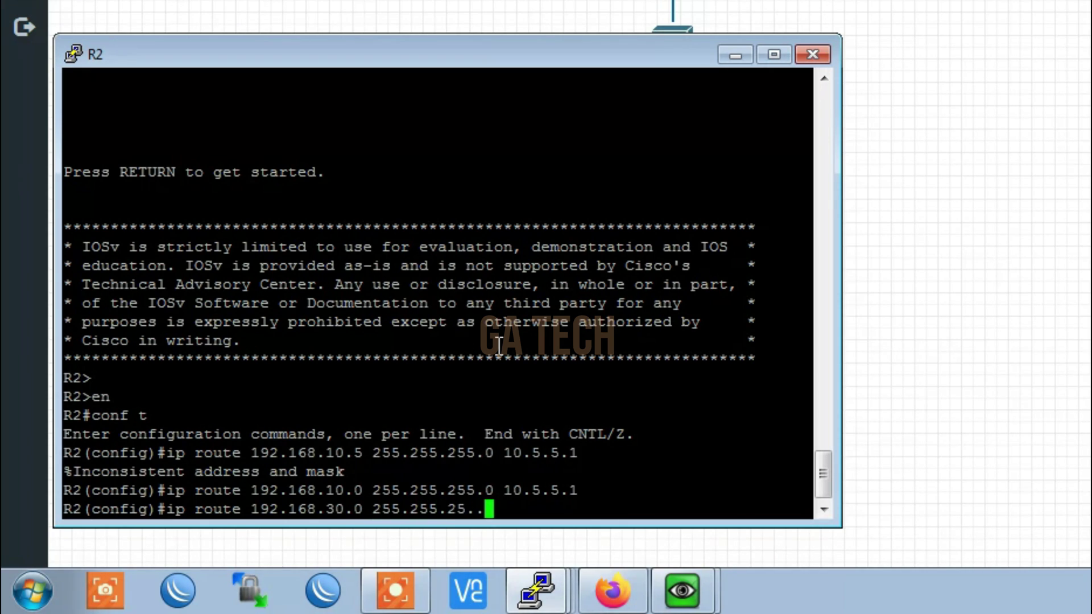
pyautogui.press('BackSpace')
pyautogui.press('BackSpace')
pyautogui.write('5.0')
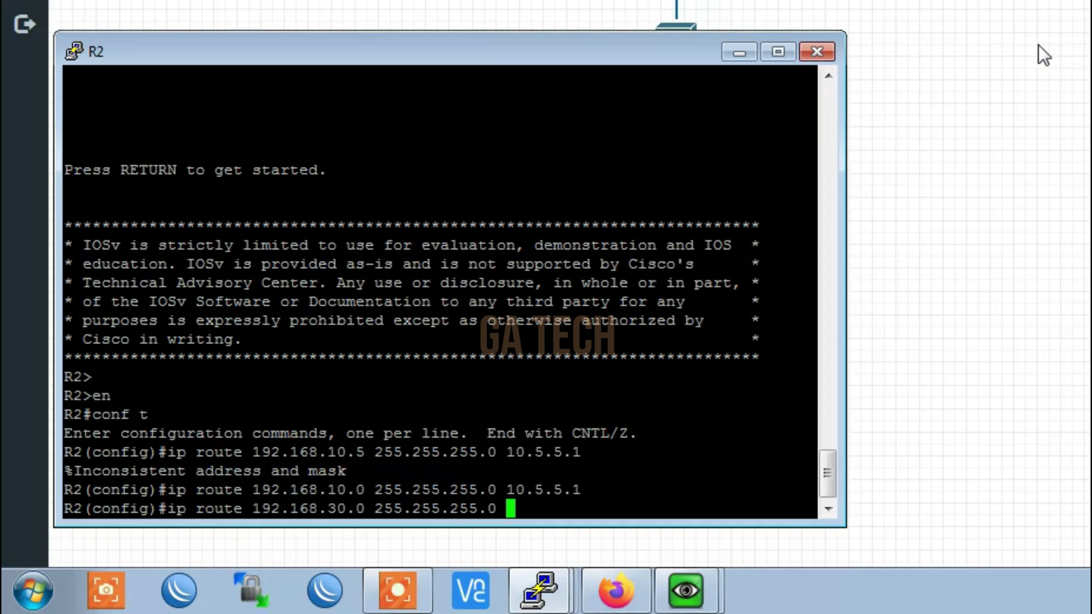
pyautogui.write('10.5.5.6')
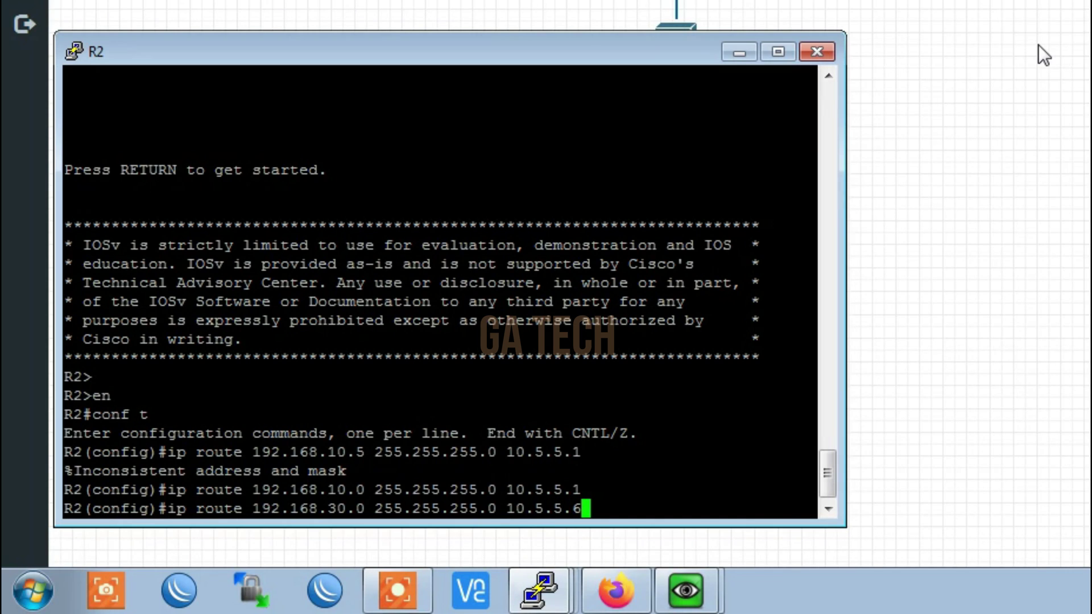
pyautogui.press('Return')
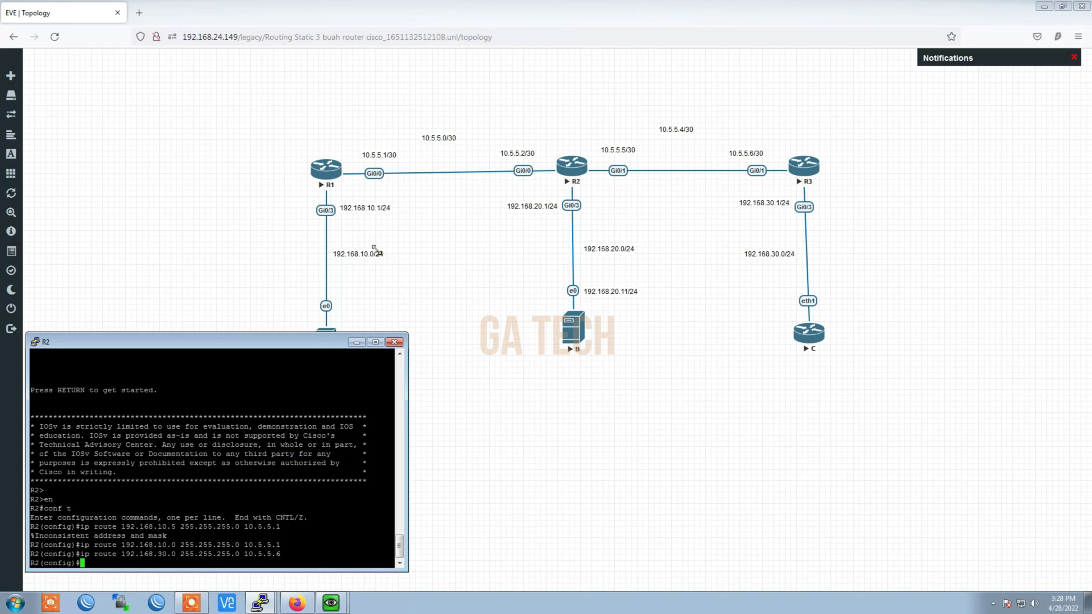
# Open R3's console and enter privileged mode, going on to global configuration mode
pyautogui.click(629, 383)
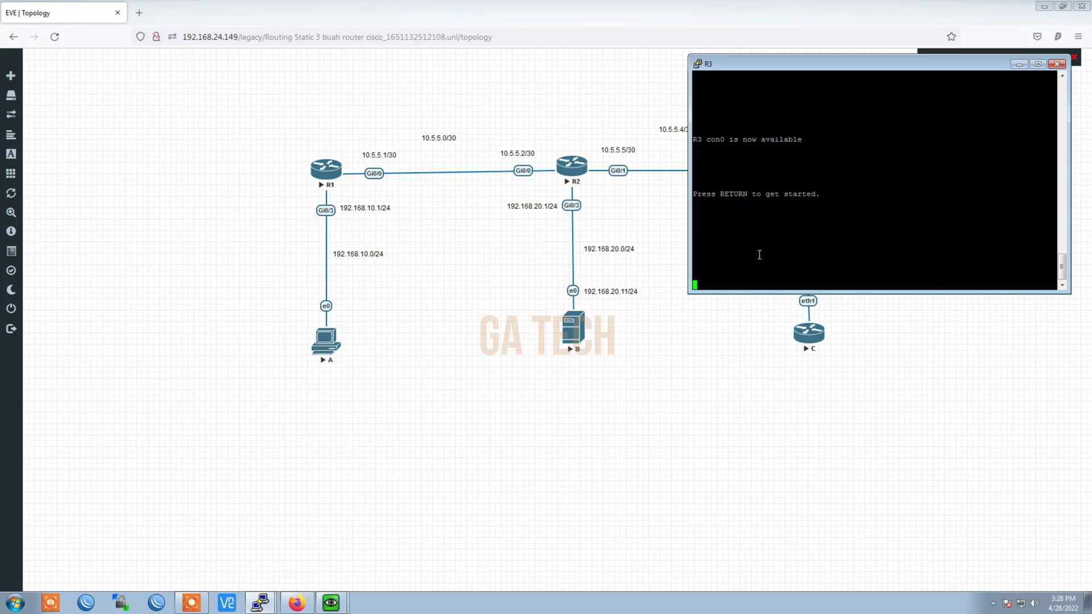
pyautogui.press('Return')
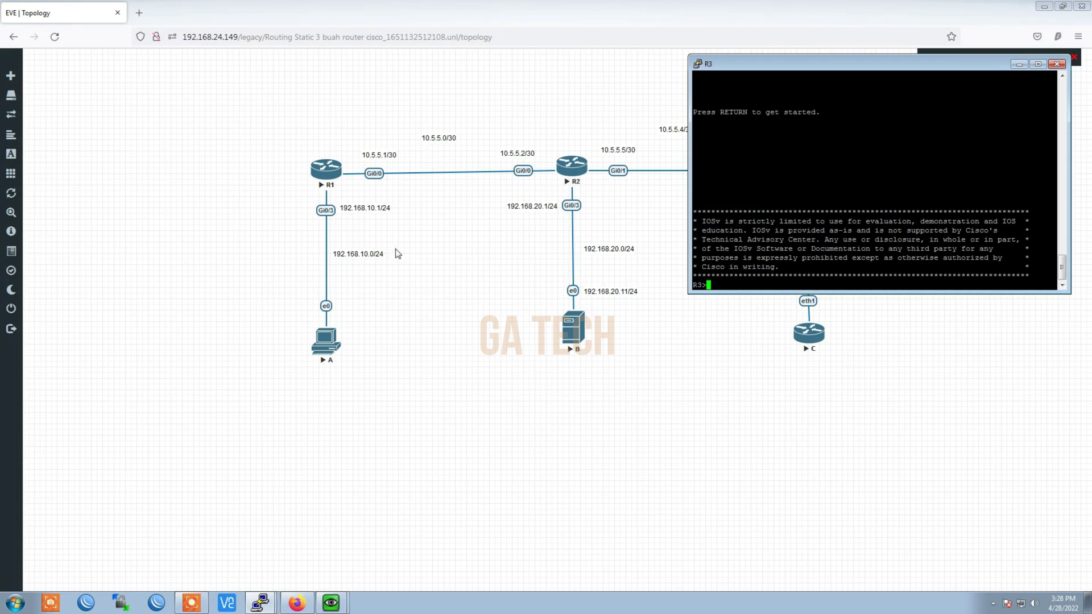
pyautogui.write('en')
pyautogui.press('Return')
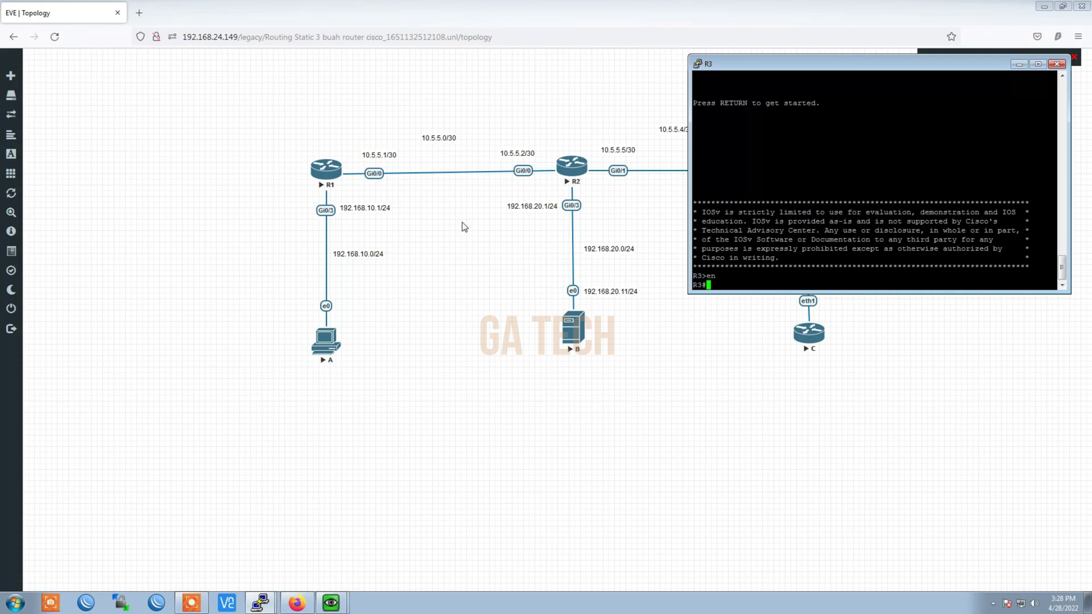
pyautogui.write('cont t')
pyautogui.press('Return')
pyautogui.write('conf t')
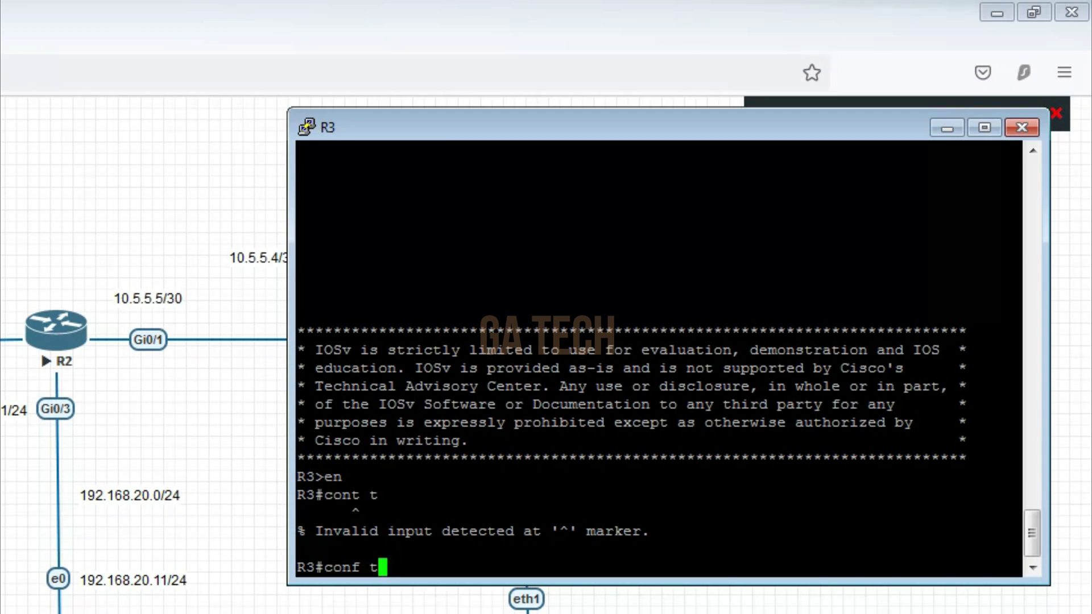
pyautogui.press('Return')
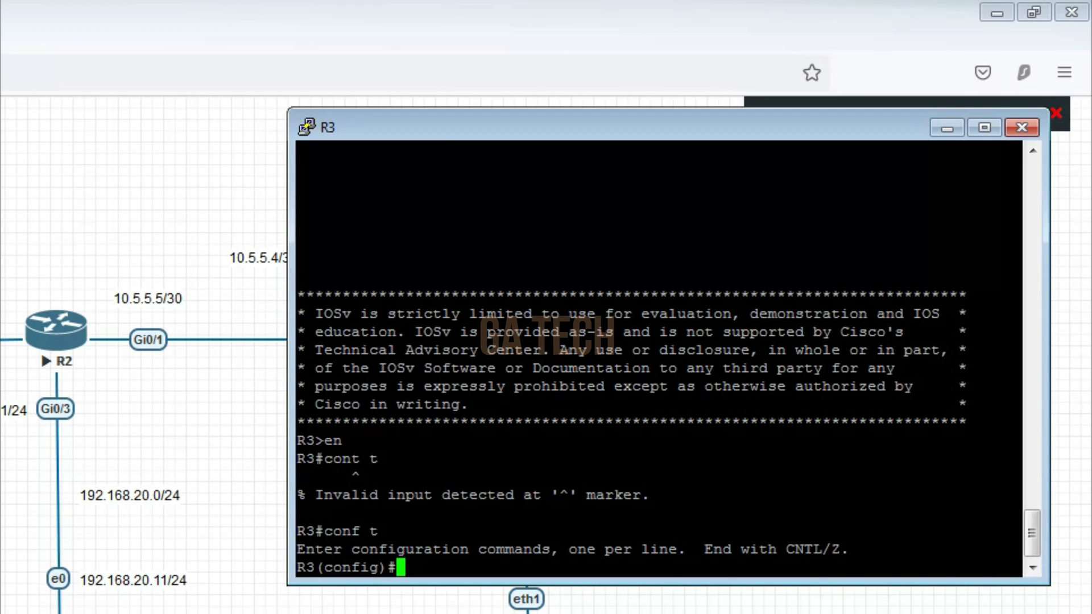
# In R3's console, add a static route to 192.168.20.0 with mask 255.255.255.0 through next hop 10.5.5.5
pyautogui.write('ip route ')
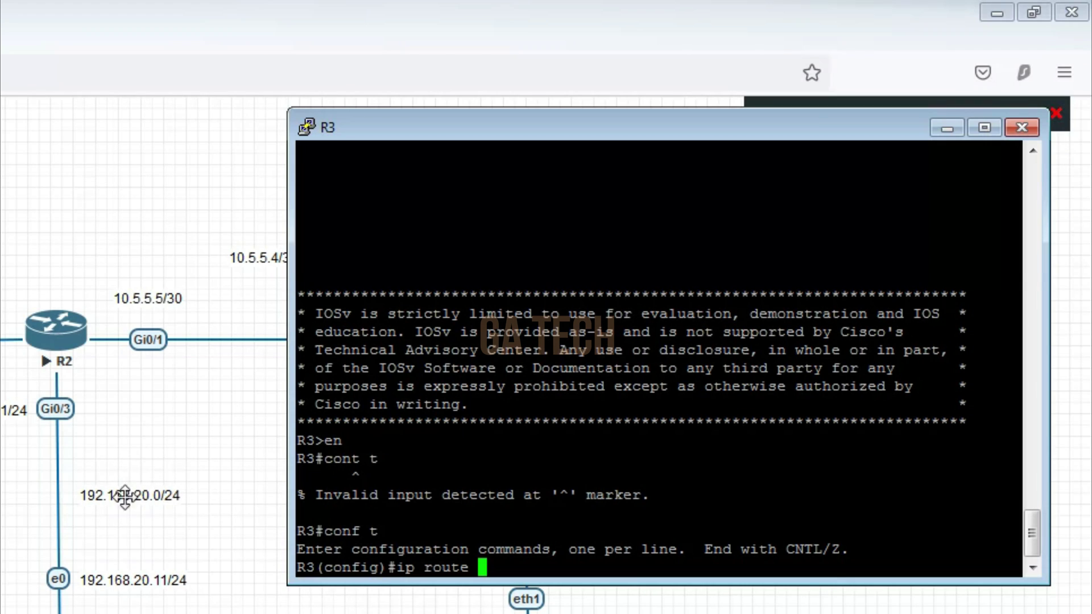
pyautogui.write('19')
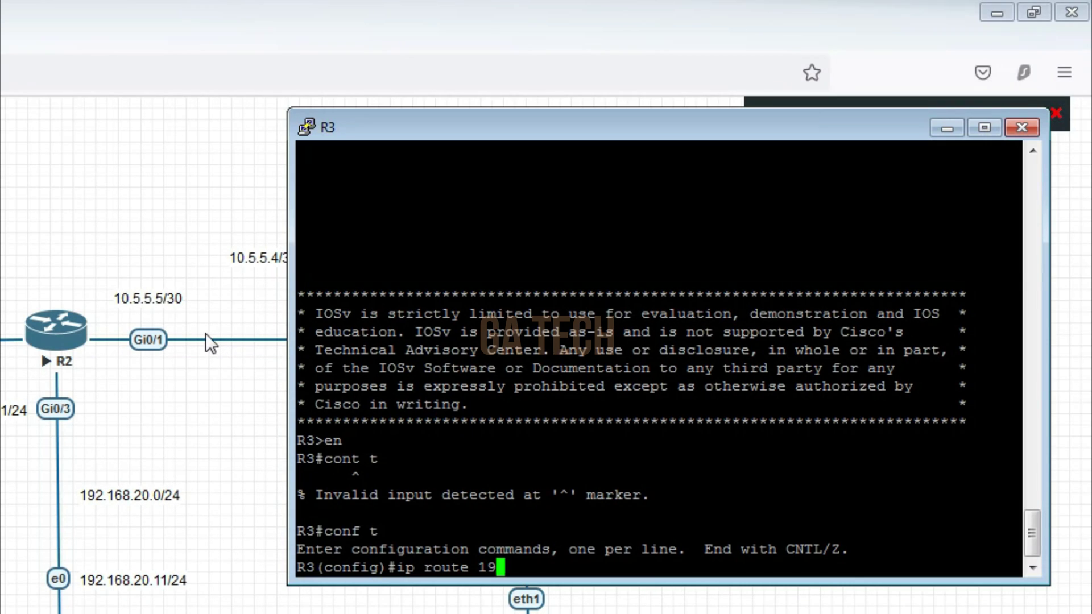
pyautogui.write('2.168.2')
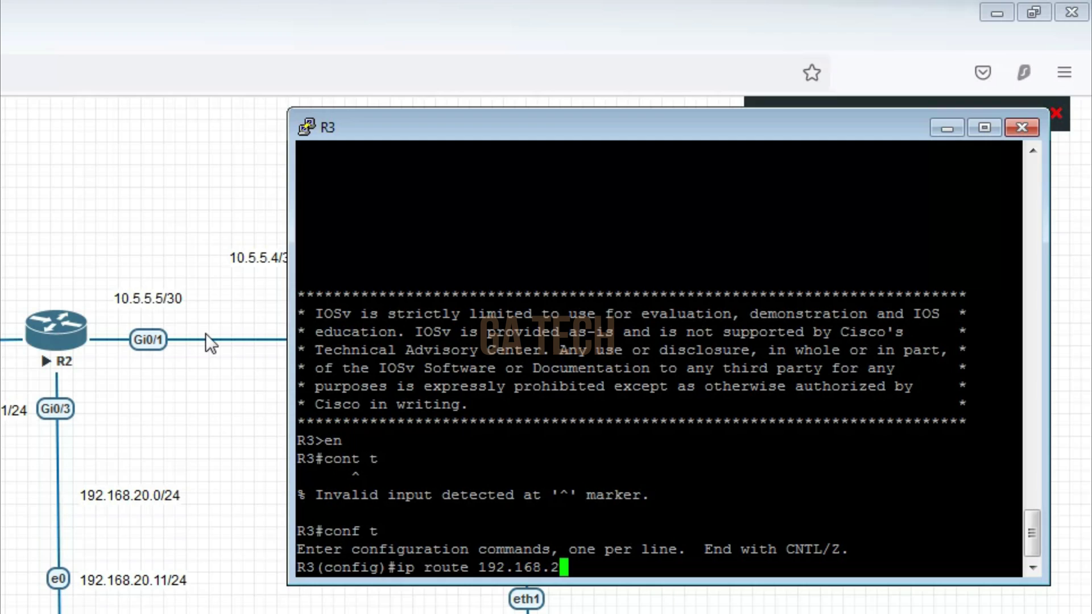
pyautogui.write('0.0 255')
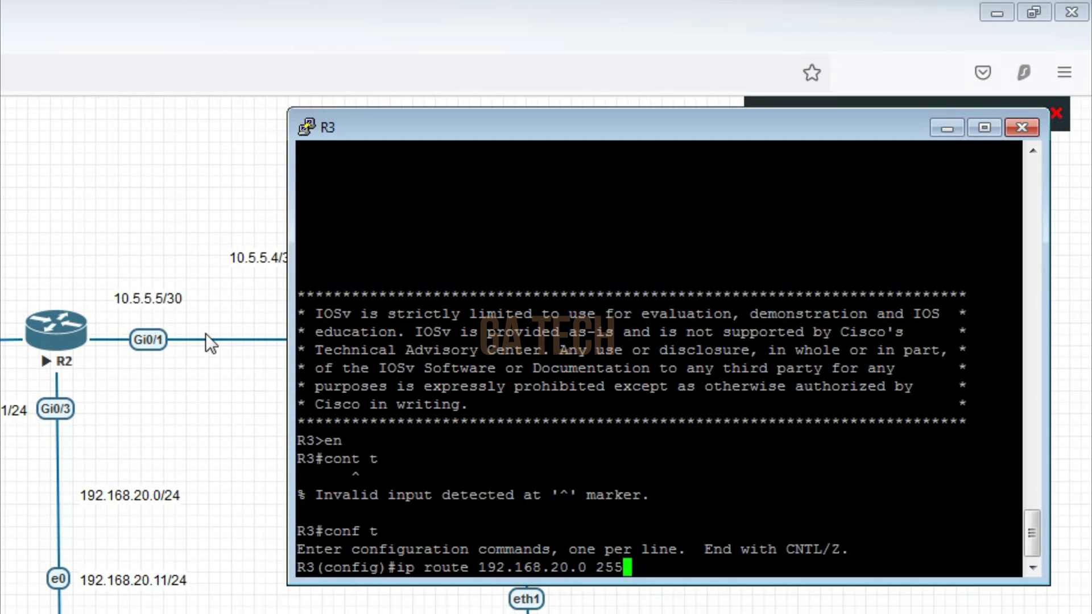
pyautogui.write('.255.25..')
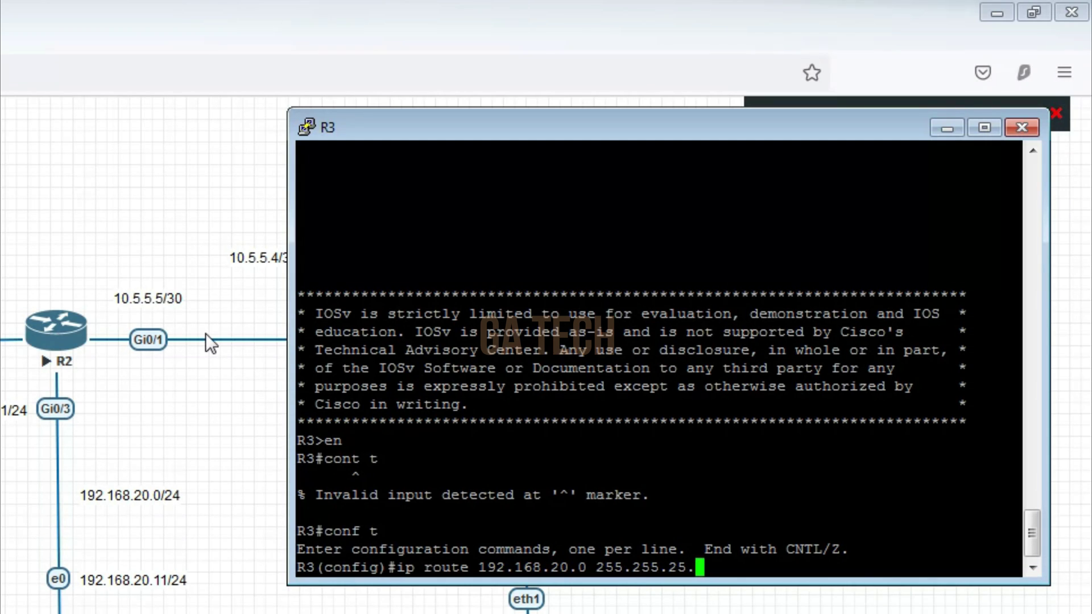
pyautogui.press('BackSpace')
pyautogui.press('BackSpace')
pyautogui.write('5.0')
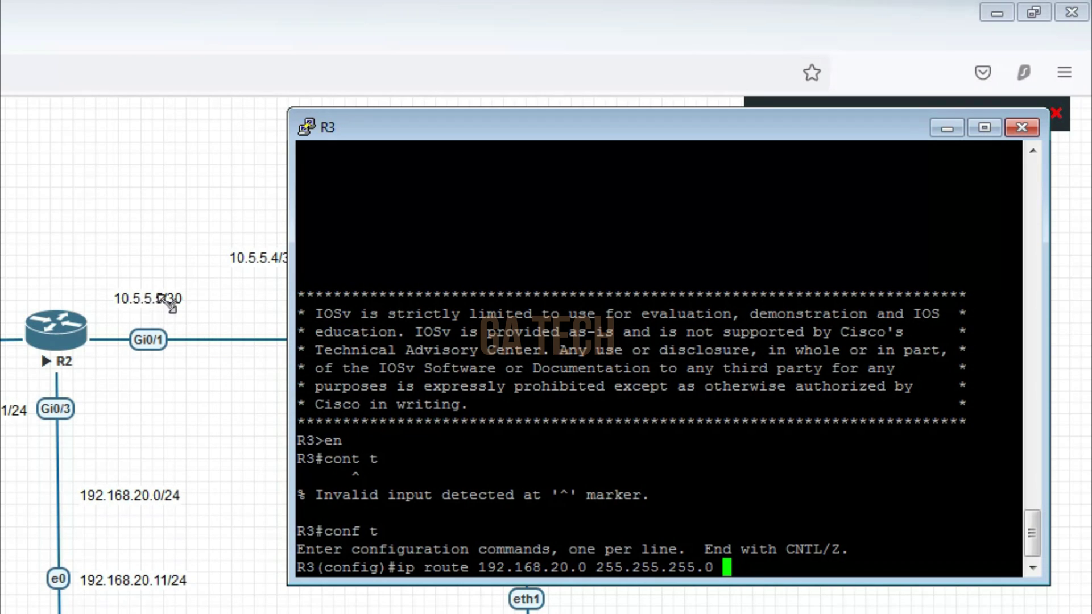
pyautogui.write('10')
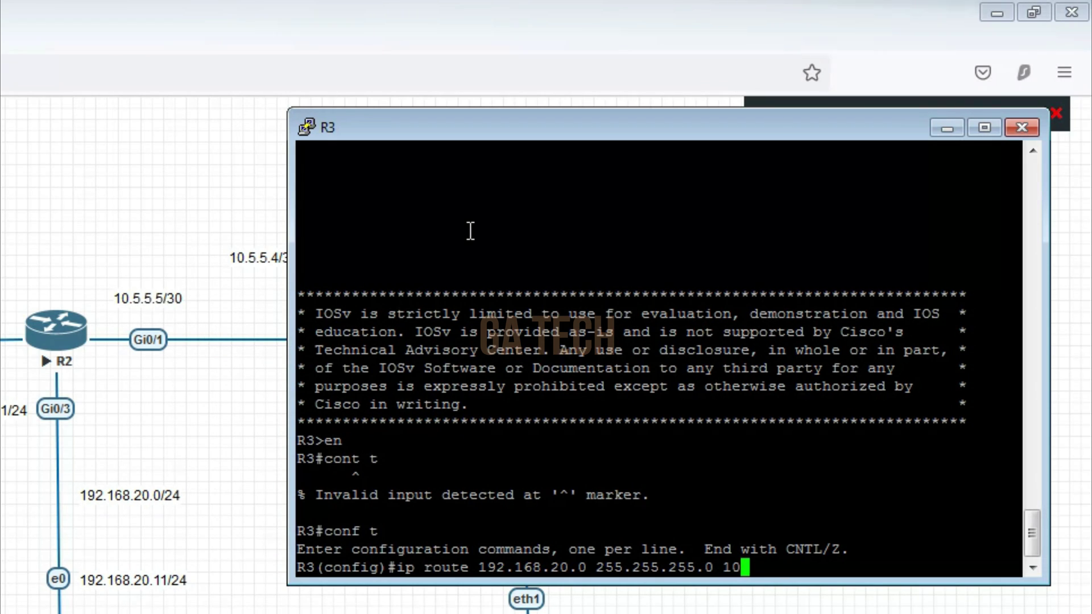
pyautogui.write('.5.5.5')
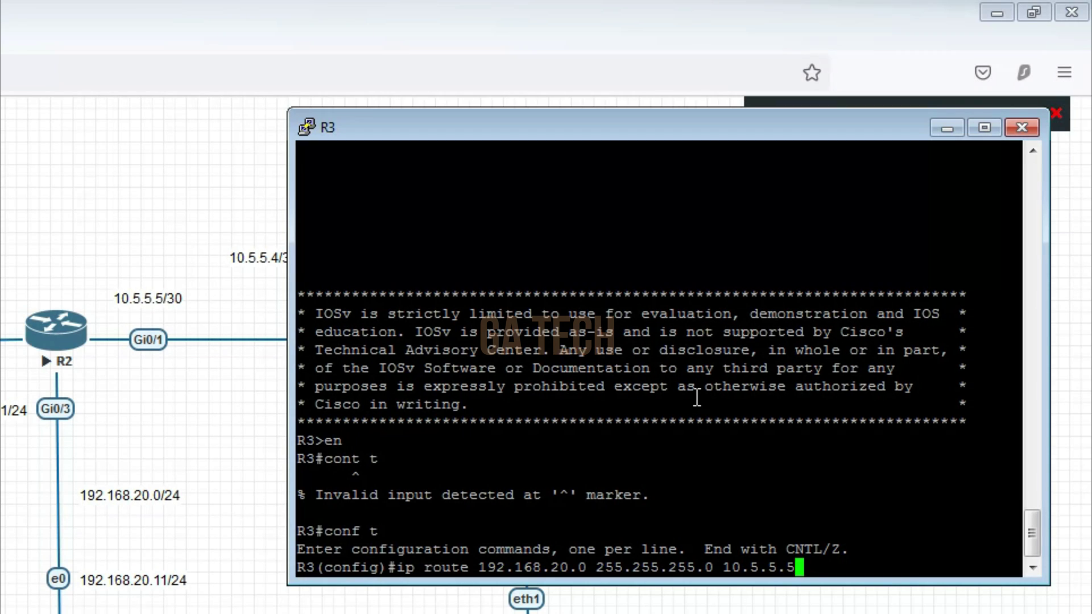
pyautogui.press('Return')
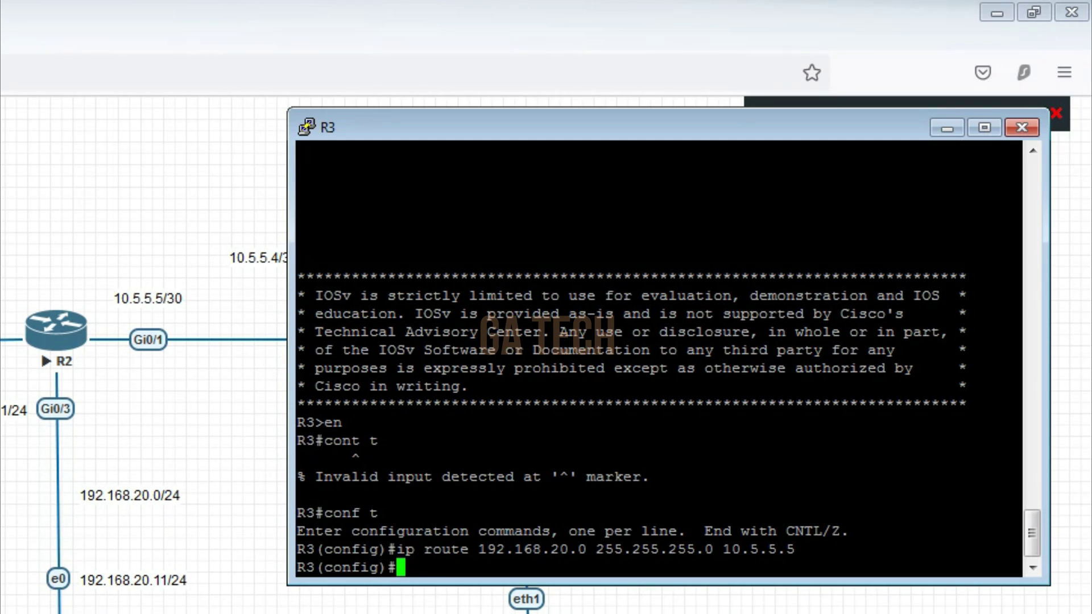
# In R3's console, add a static route to 10.5.5.0 with mask 255.255.255.252 through next hop 10.5.5.5
pyautogui.write('ip route')
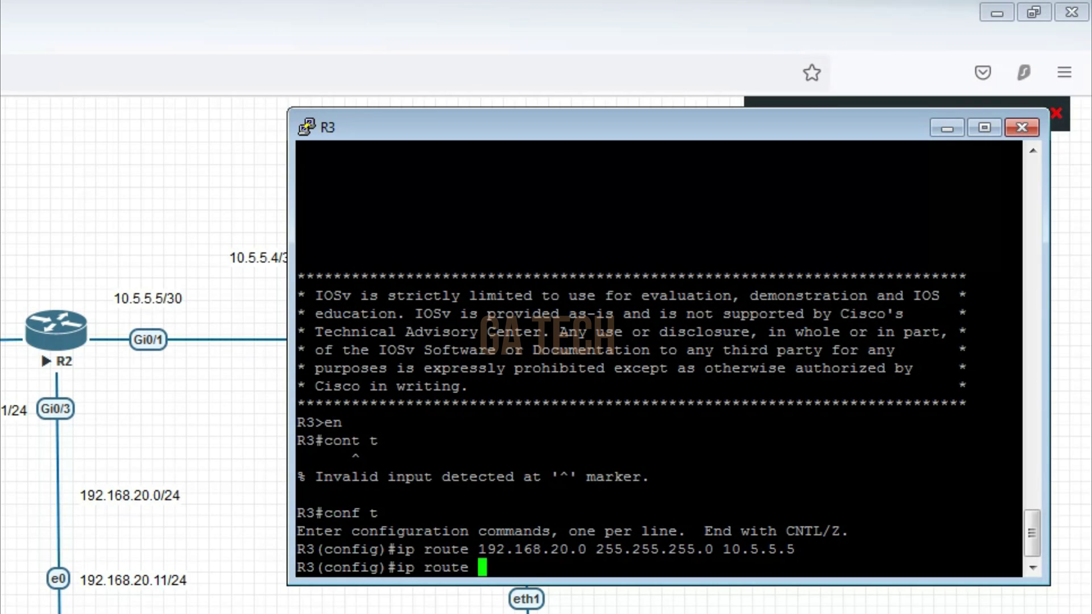
pyautogui.write(' 10.5.5.')
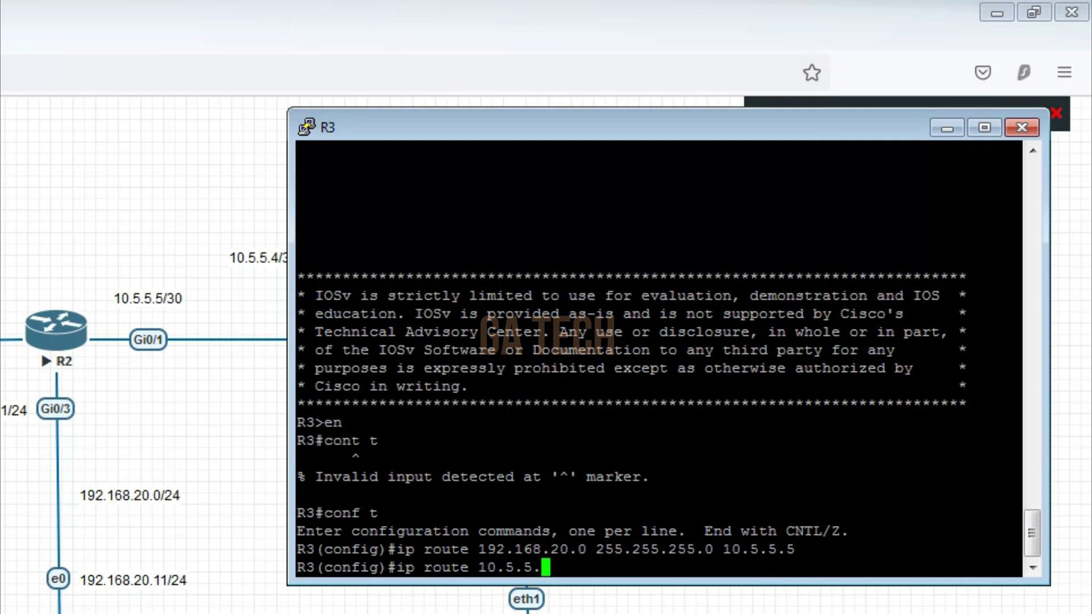
pyautogui.write('0 255.2')
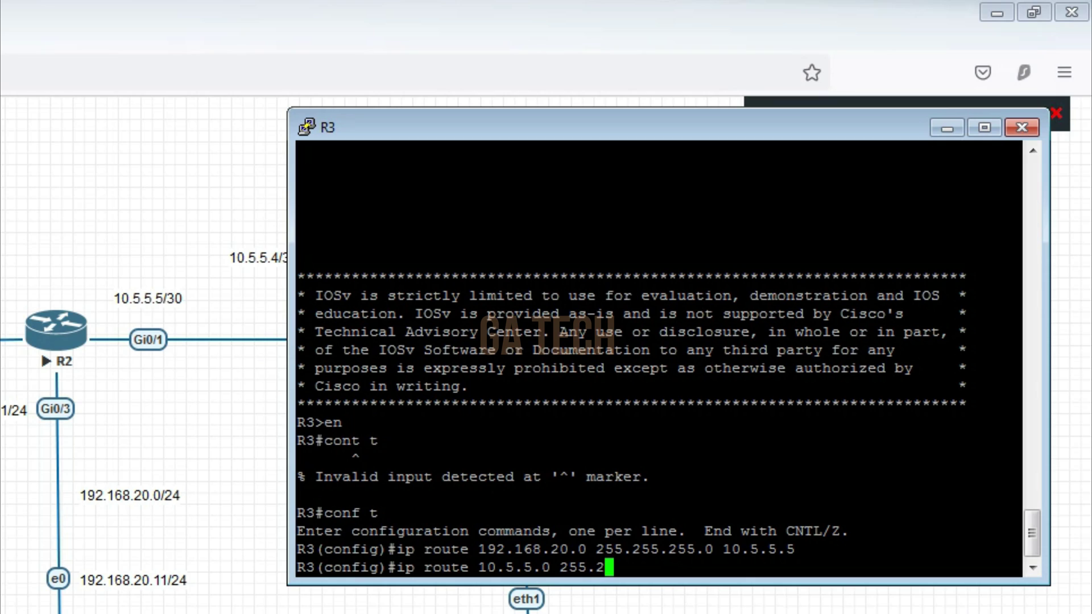
pyautogui.write('55.255.252')
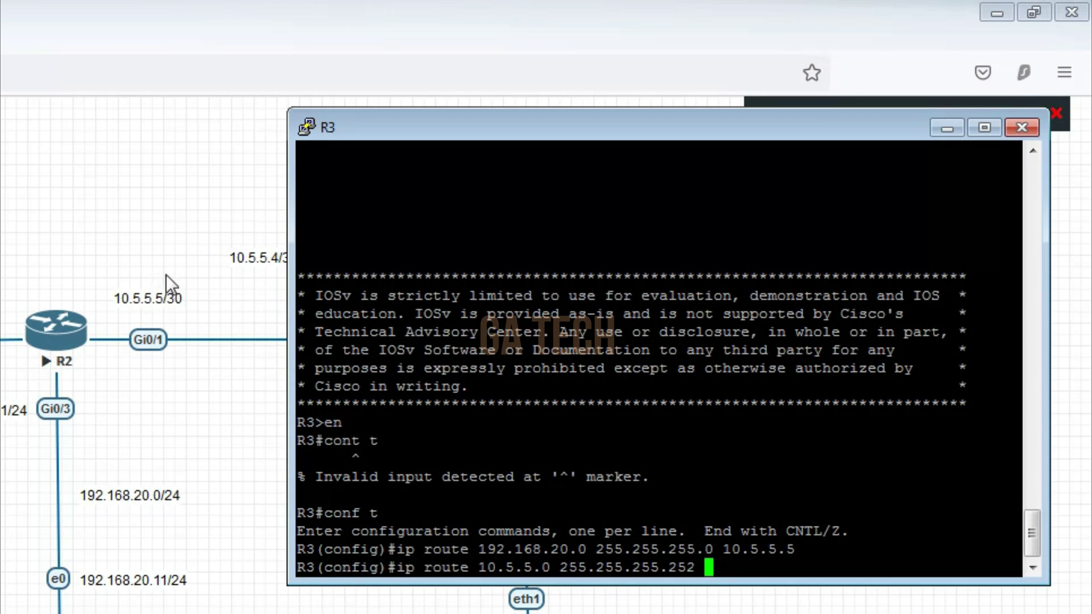
pyautogui.write(' 10.5.5.5')
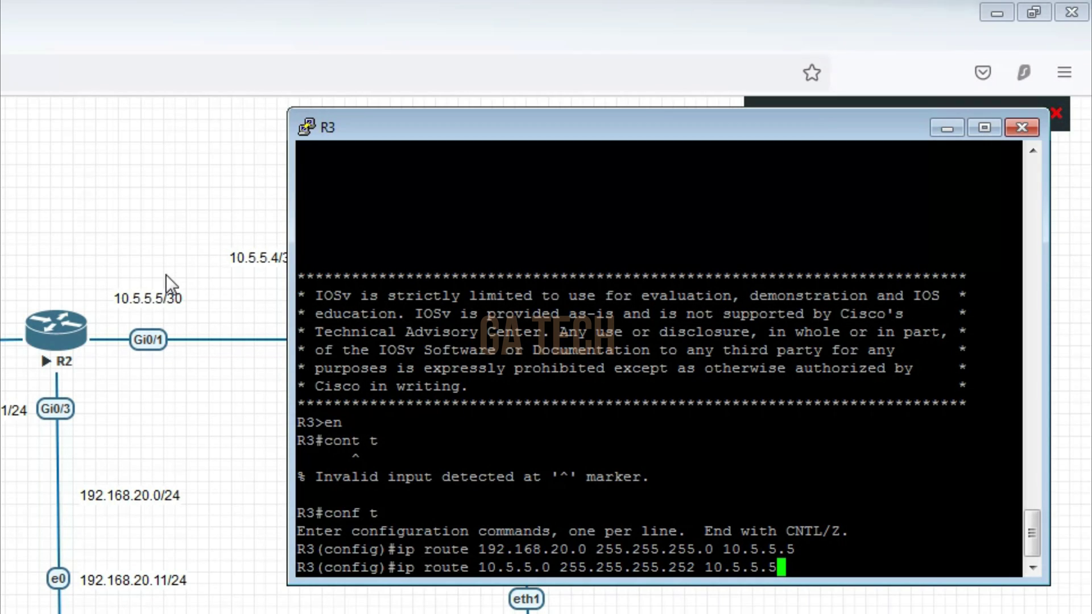
pyautogui.press('Return')
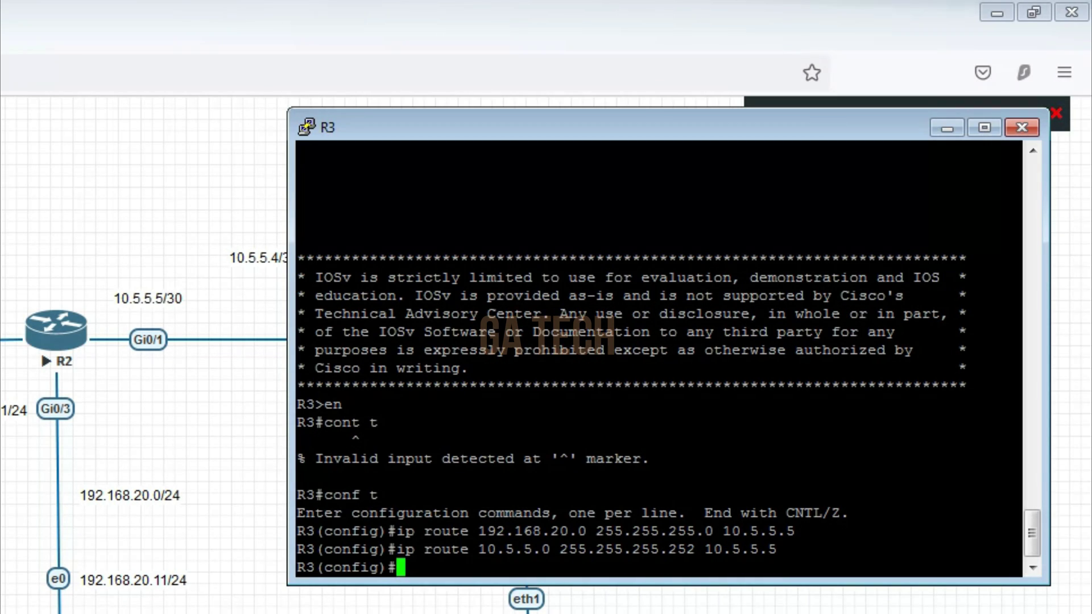
# In R3's console, add a static route to 192.168.10.0 with mask 255.255.255.0 through next hop 10.5.5.5
pyautogui.write('ip route')
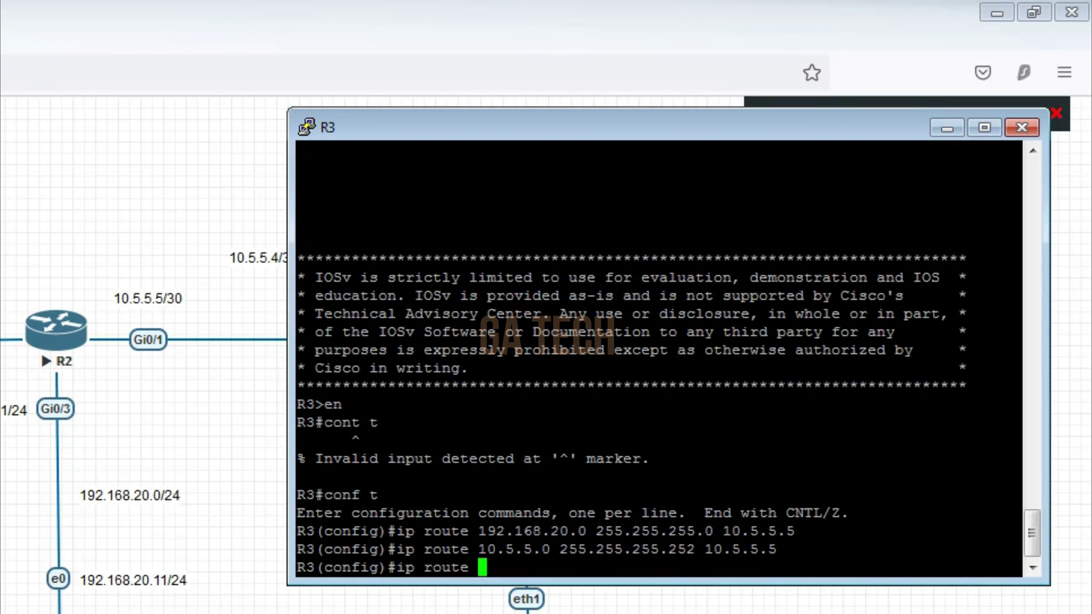
pyautogui.write(' 192.16')
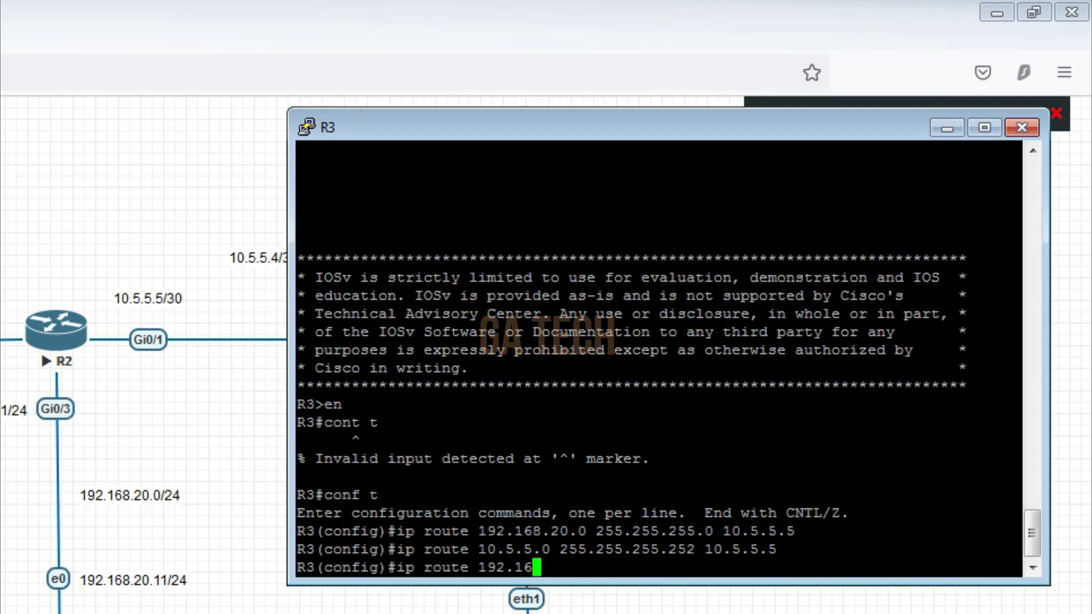
pyautogui.write('8.10.0 255')
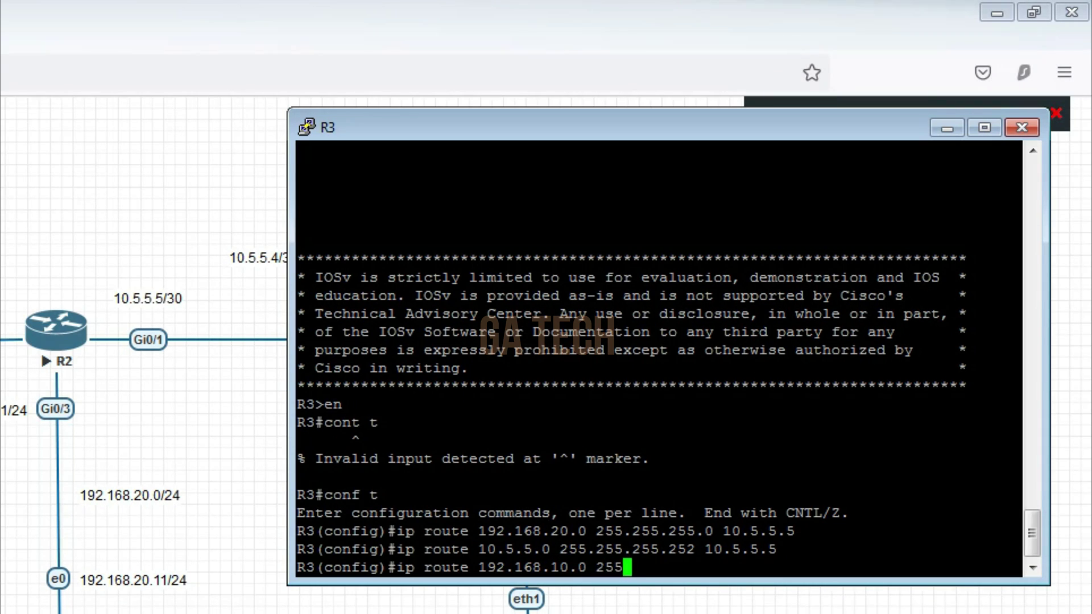
pyautogui.write('.255.255.0 ')
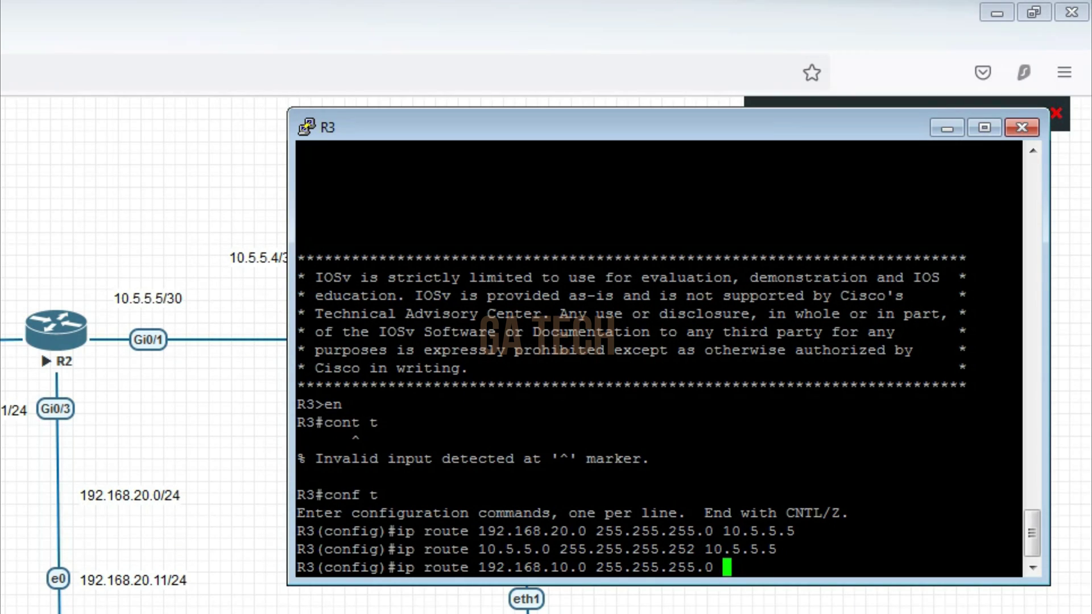
pyautogui.write('10.5.5')
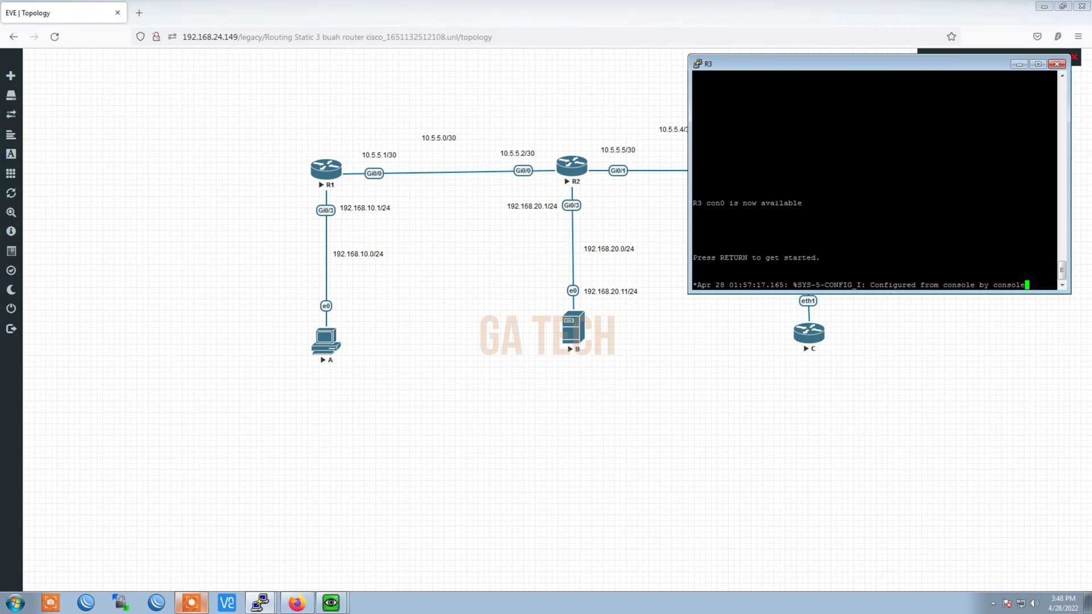
# Display the IP routing tables in the consoles of R1 and R2, entering privileged mode on R2 first
pyautogui.click(260, 602)
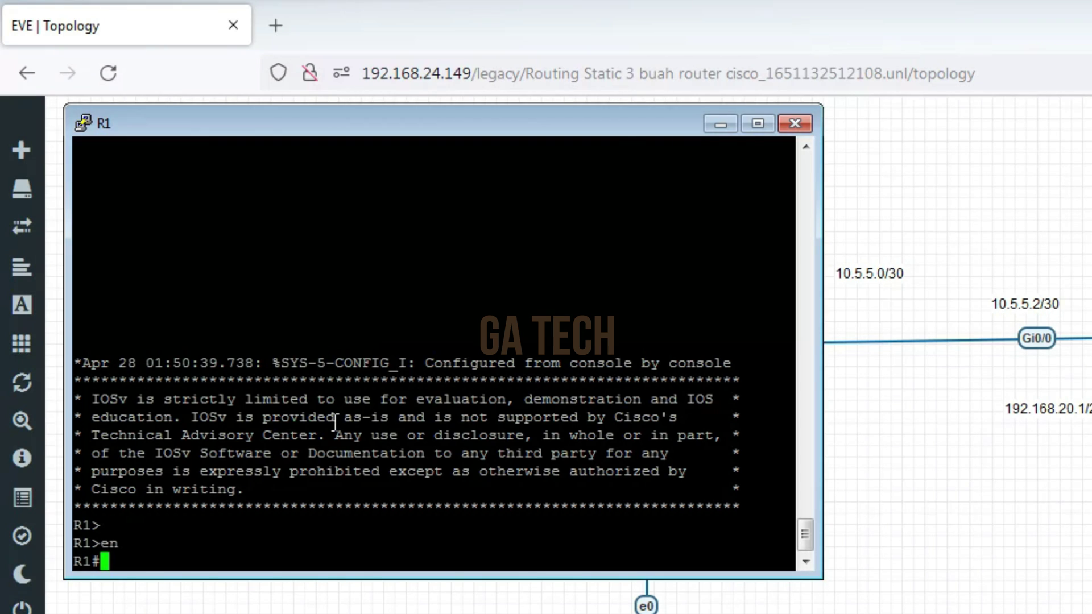
pyautogui.write('show ip route')
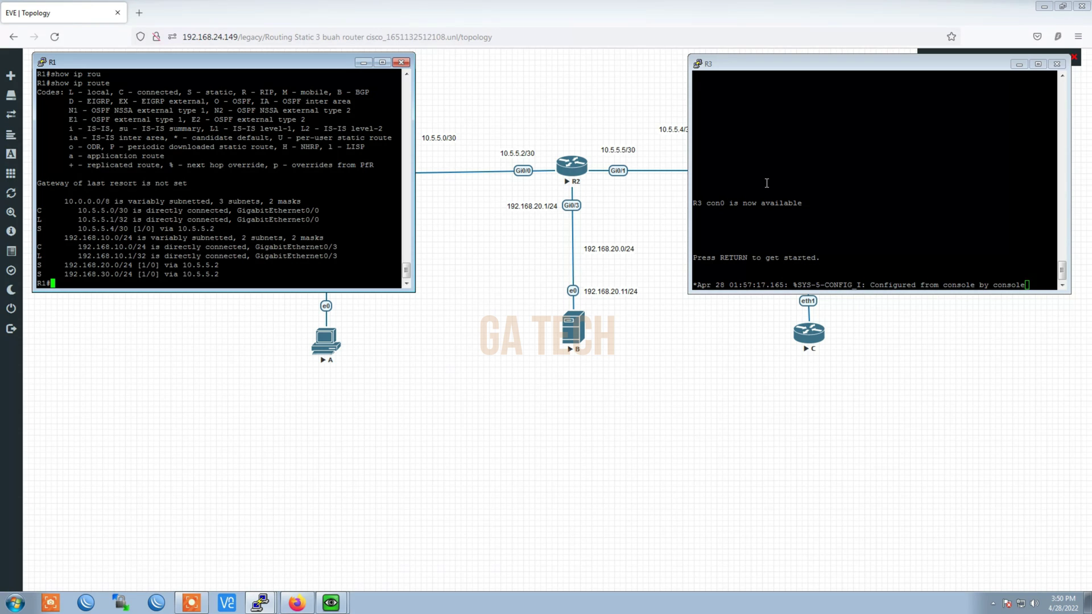
pyautogui.click(261, 602)
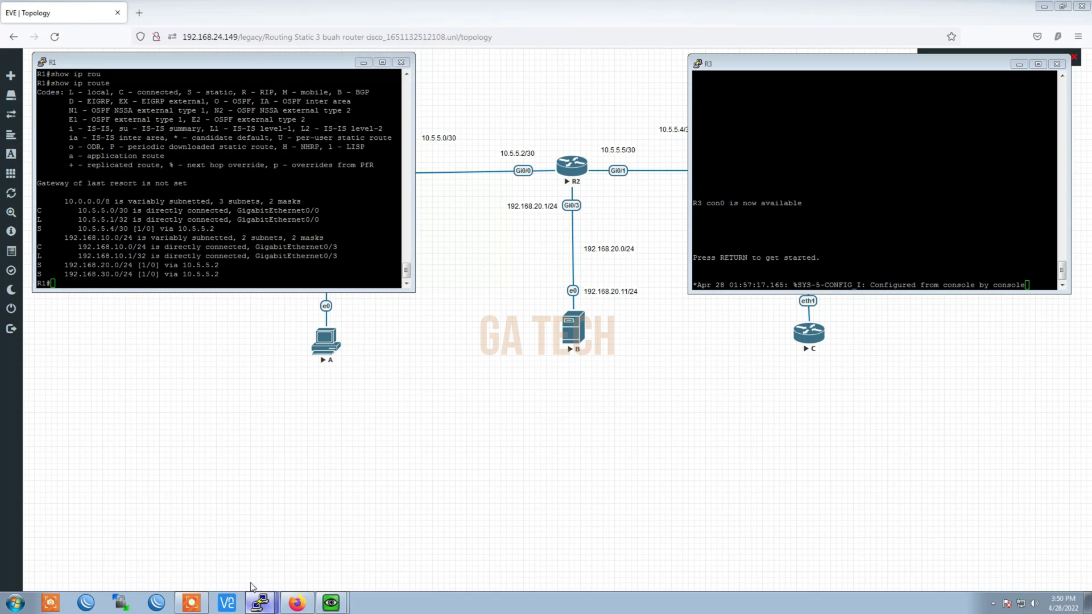
pyautogui.click(252, 550)
pyautogui.press('Return')
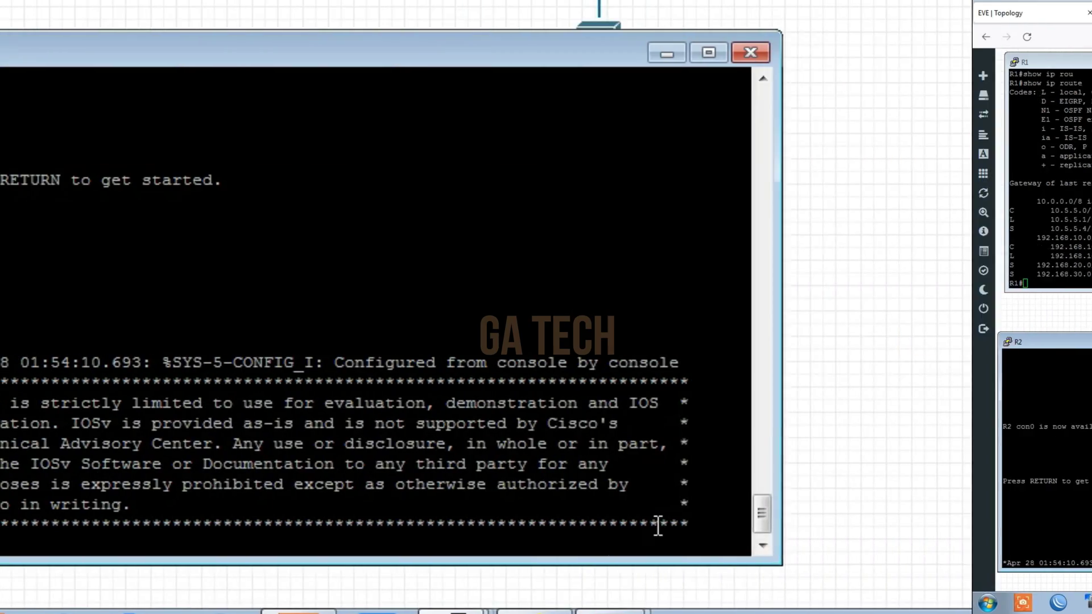
pyautogui.write('en')
pyautogui.press('Return')
pyautogui.write('sh ip route')
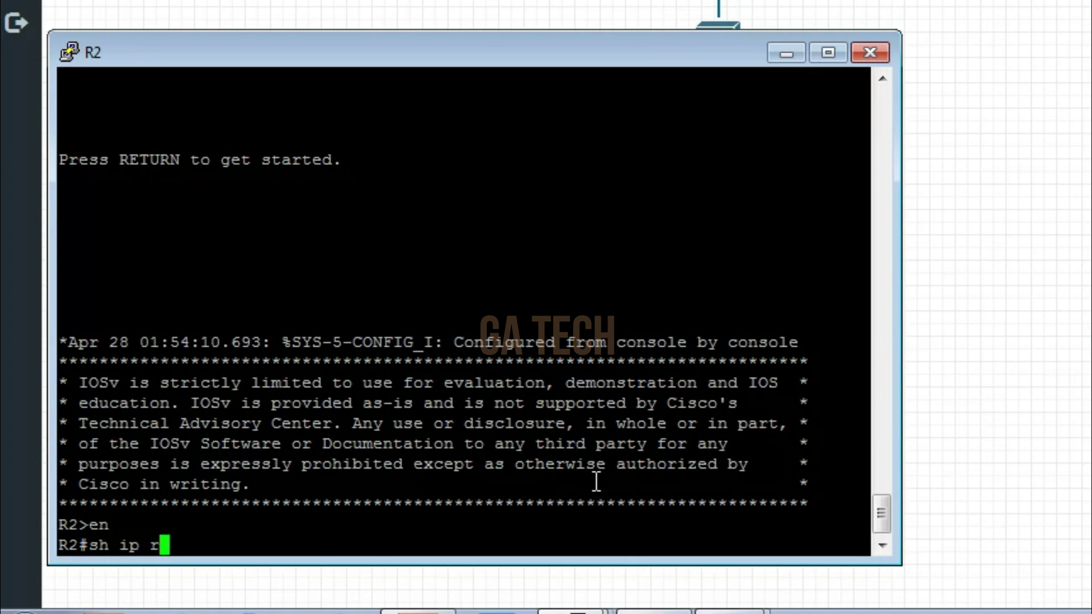
pyautogui.press('Return')
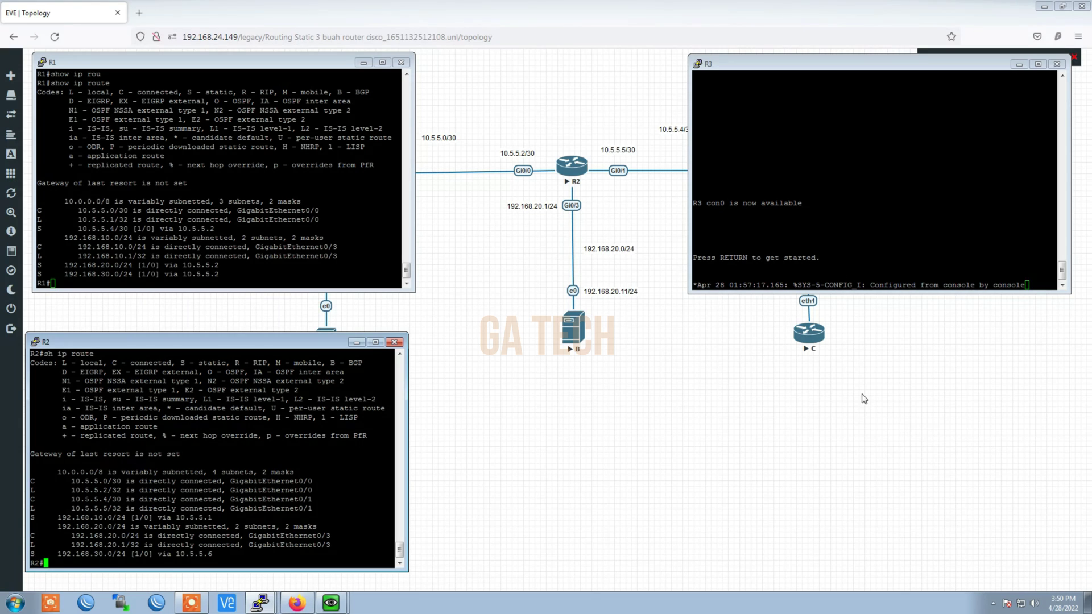
# Display the IP routing table in R3's console
pyautogui.click(883, 232)
pyautogui.press('Return')
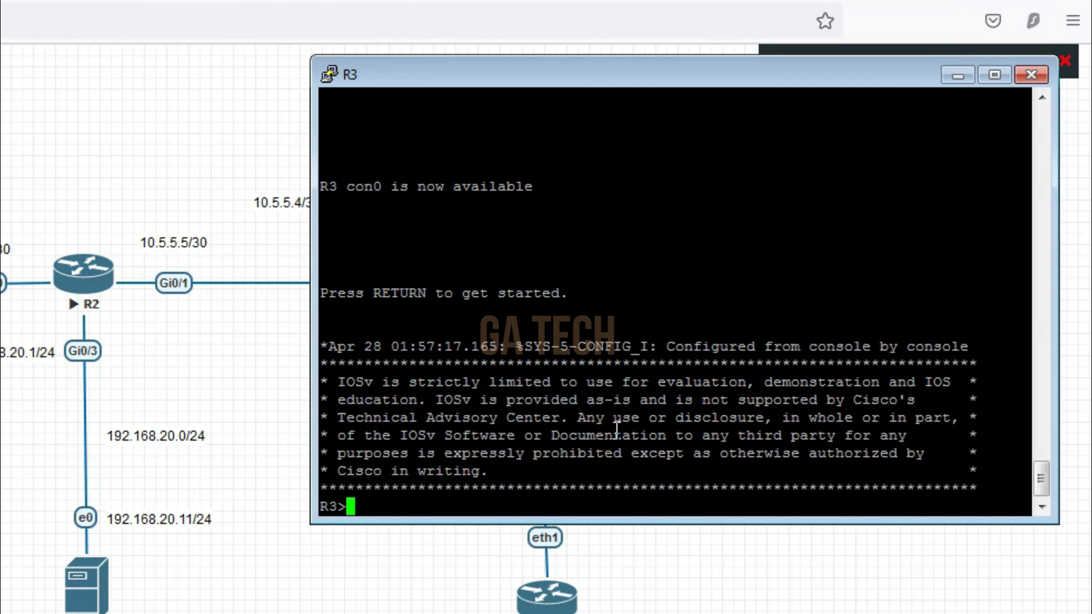
pyautogui.write('sh ip rou')
pyautogui.press('Tab')
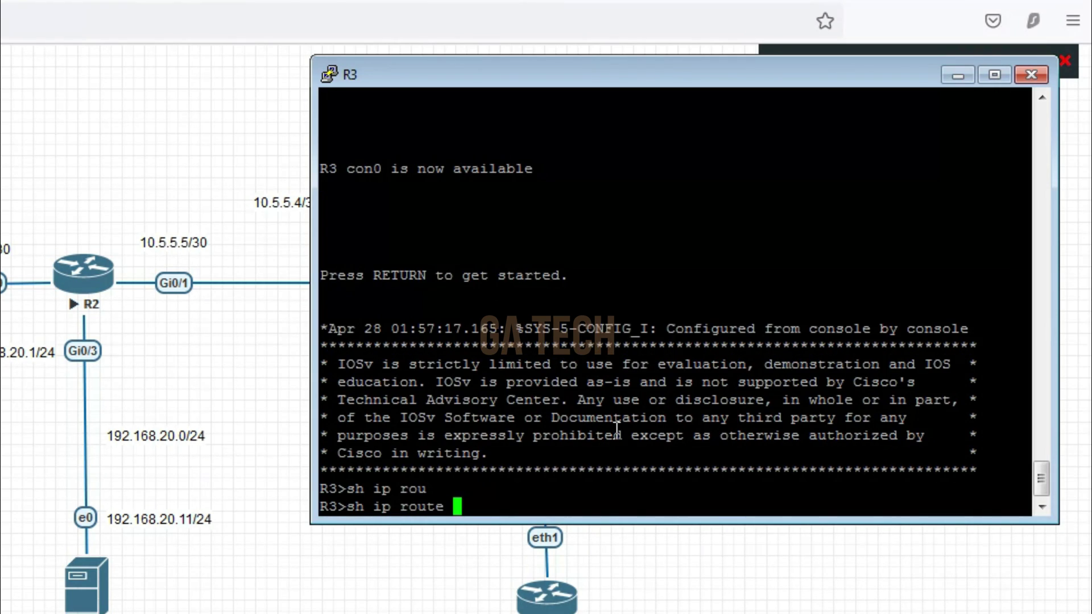
pyautogui.press('Return')
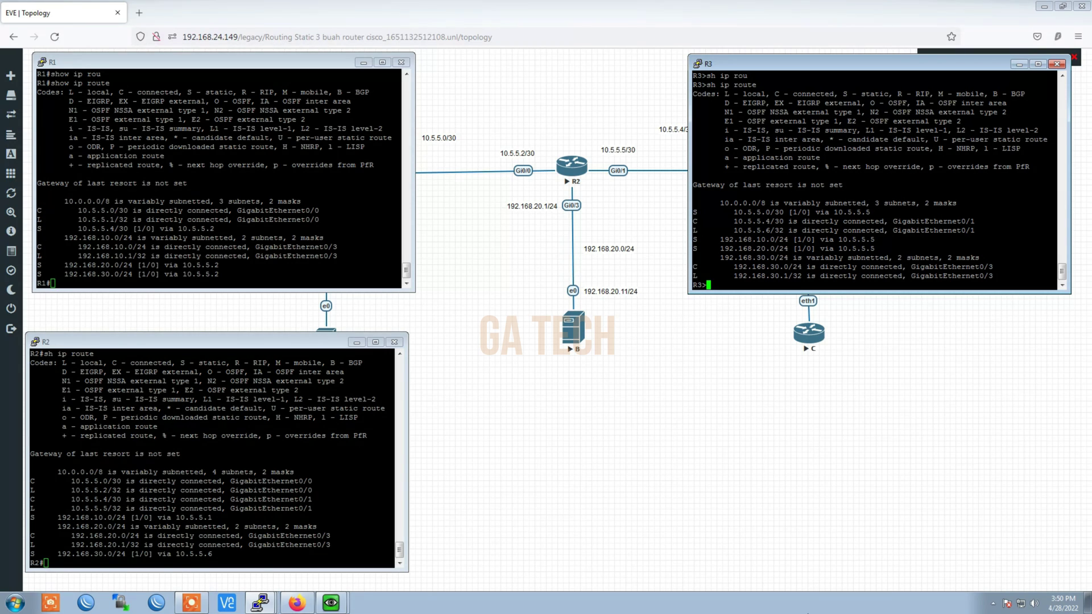
# Bring up the host A and host C windows, and ping 192.168.30.11 from host A's command prompt
pyautogui.click(318, 604)
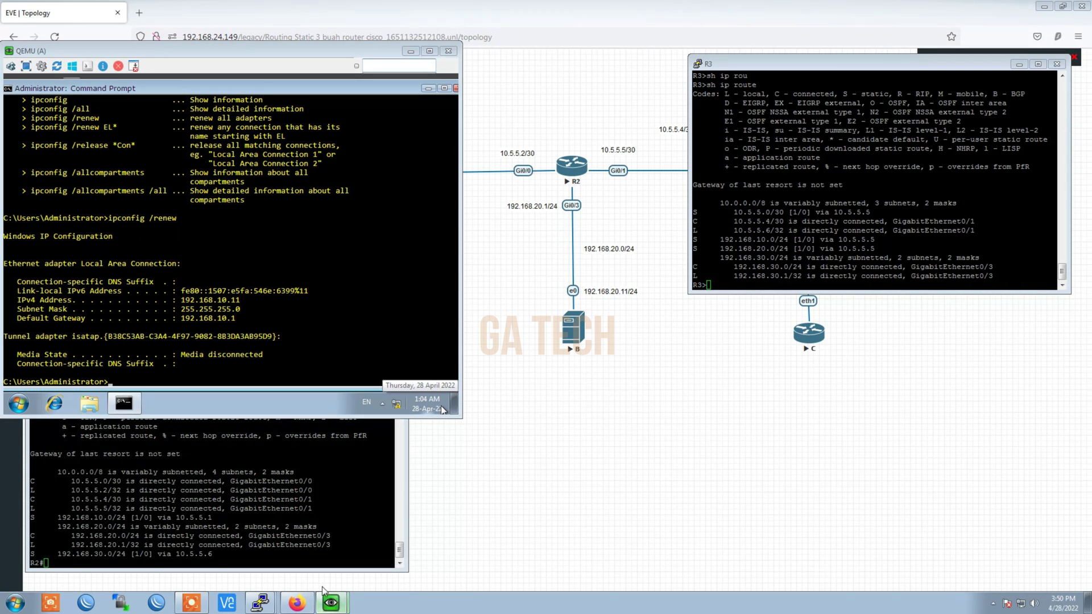
pyautogui.click(260, 602)
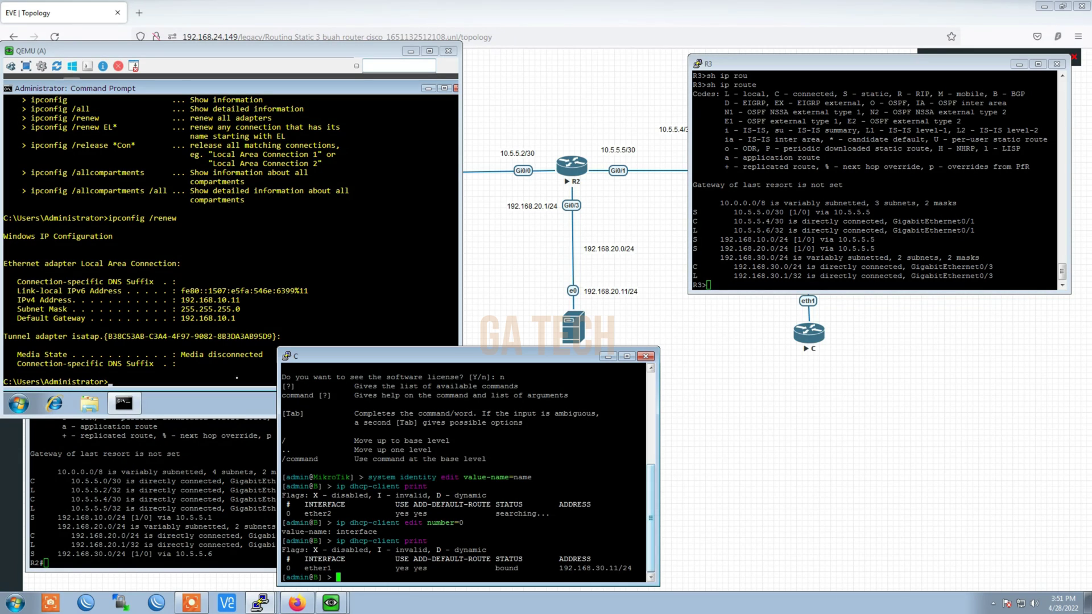
pyautogui.click(191, 342)
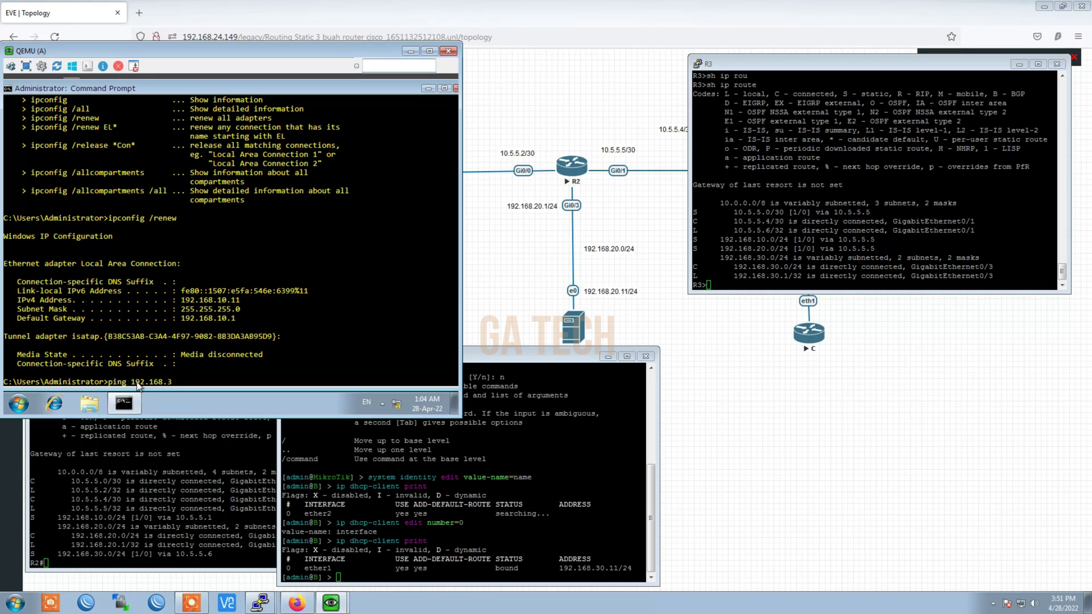
pyautogui.press('Return')
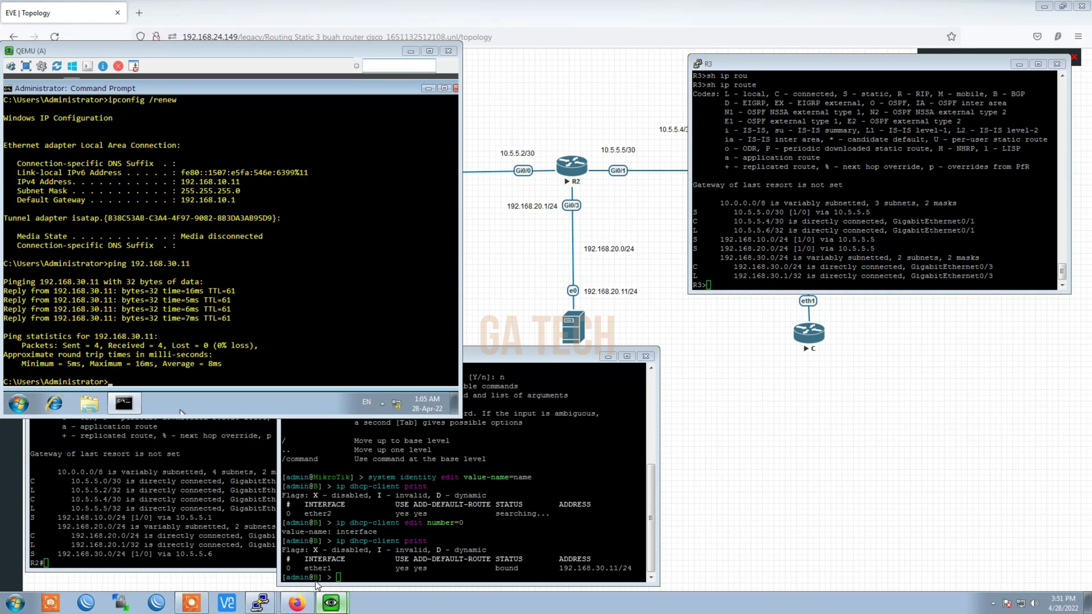
# Log in to host B's Ubuntu desktop with the account password, and ping 192.168.20.11 from host A's command prompt
pyautogui.click(321, 602)
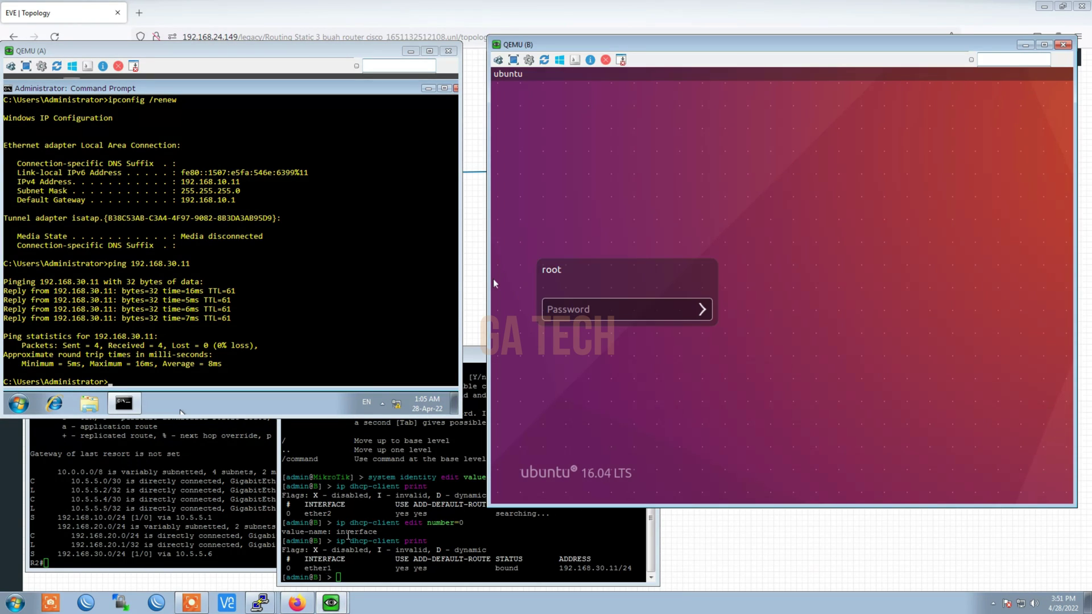
pyautogui.click(582, 313)
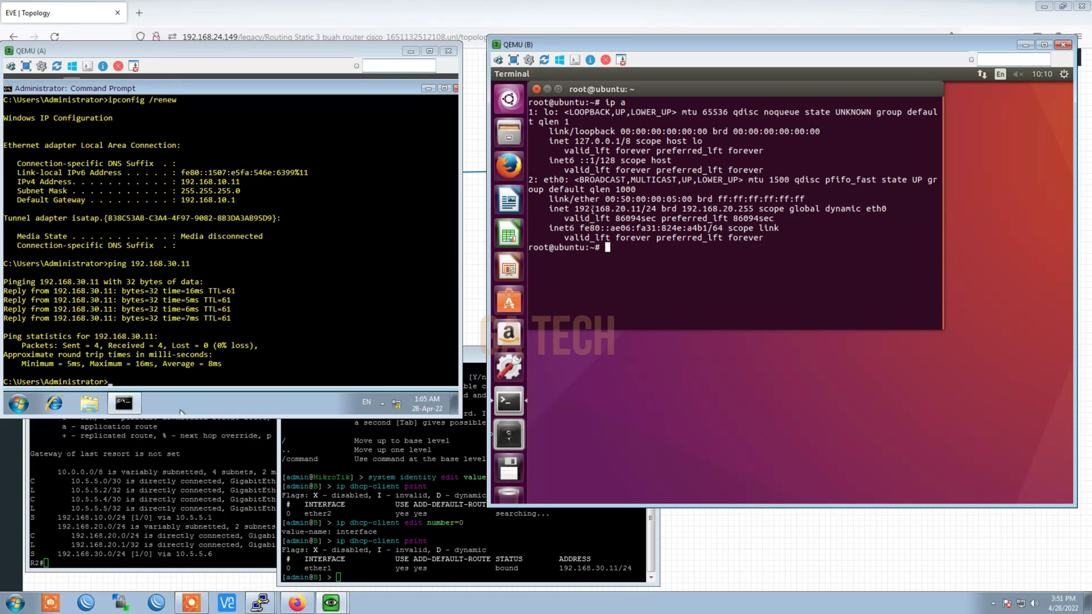
pyautogui.click(224, 357)
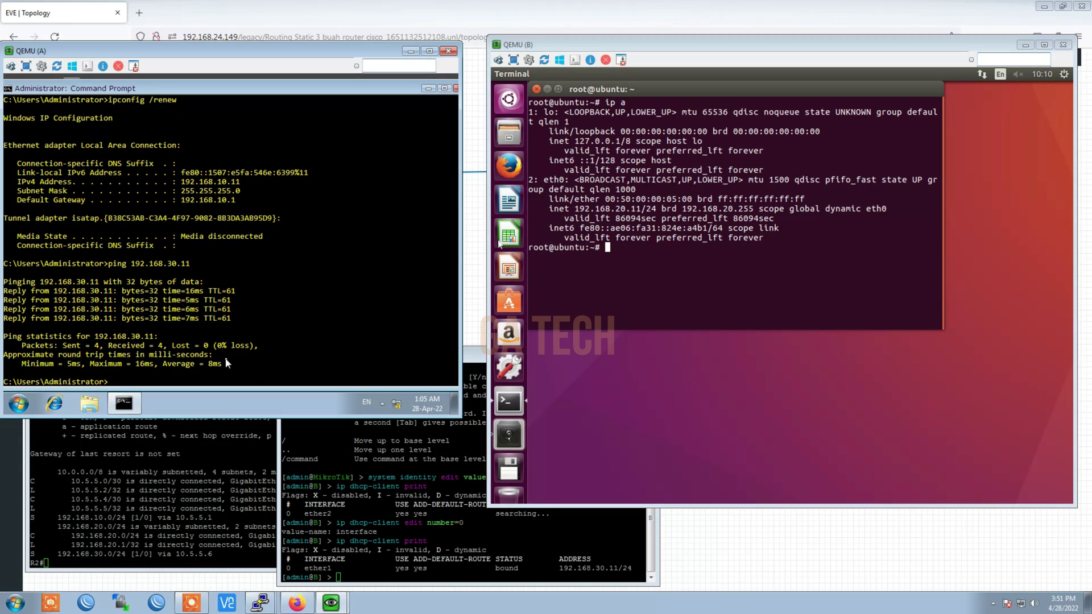
pyautogui.write('ping')
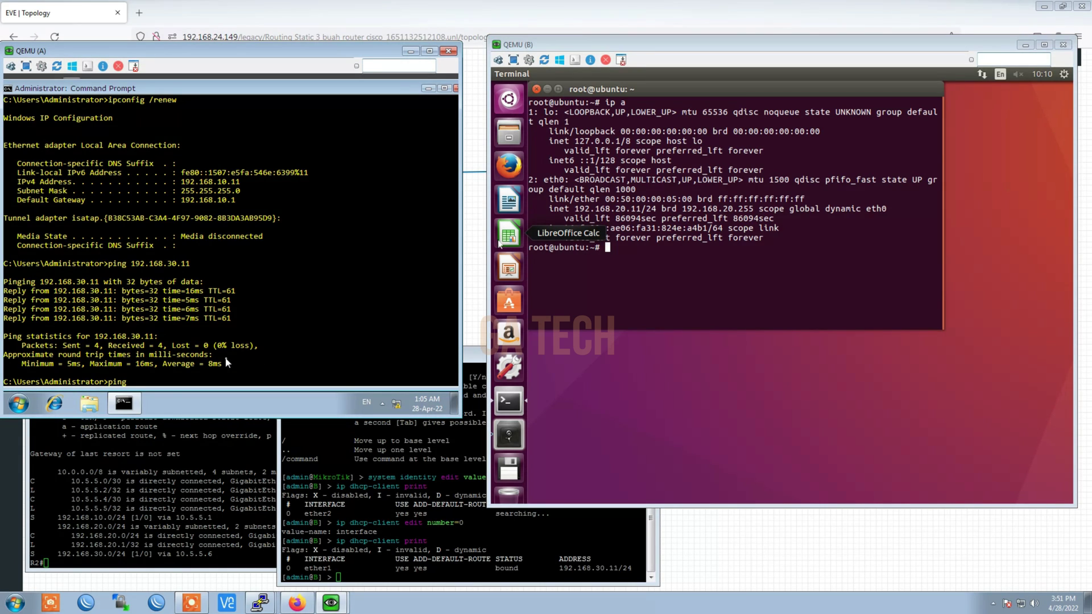
pyautogui.write(' 192.168.20.11')
pyautogui.press('Return')
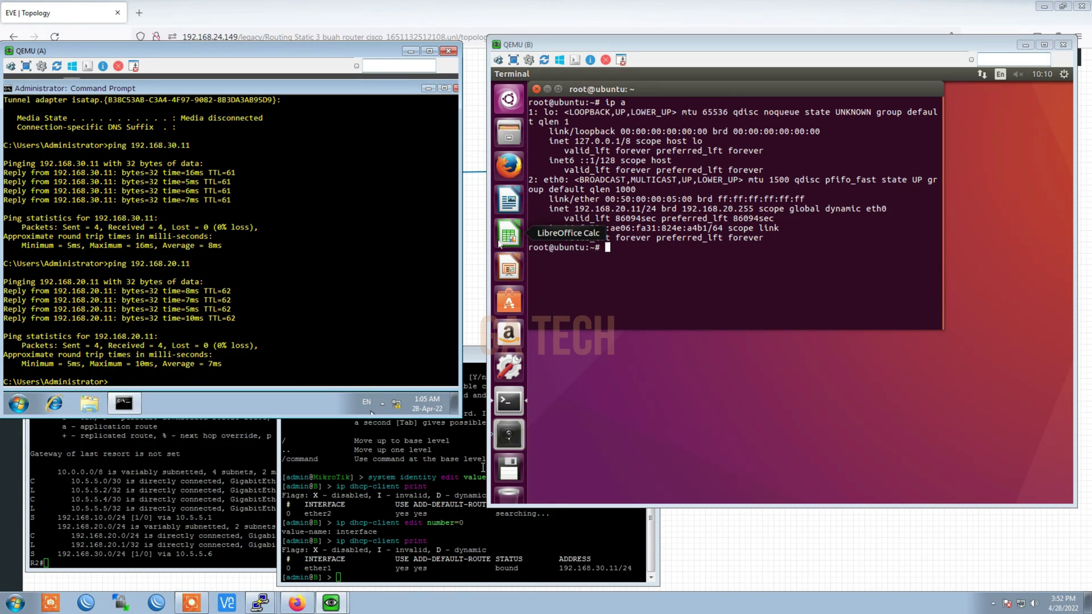
# Ping 192.168.10.11 from host C's console, and stop the ping after several replies
pyautogui.click(352, 556)
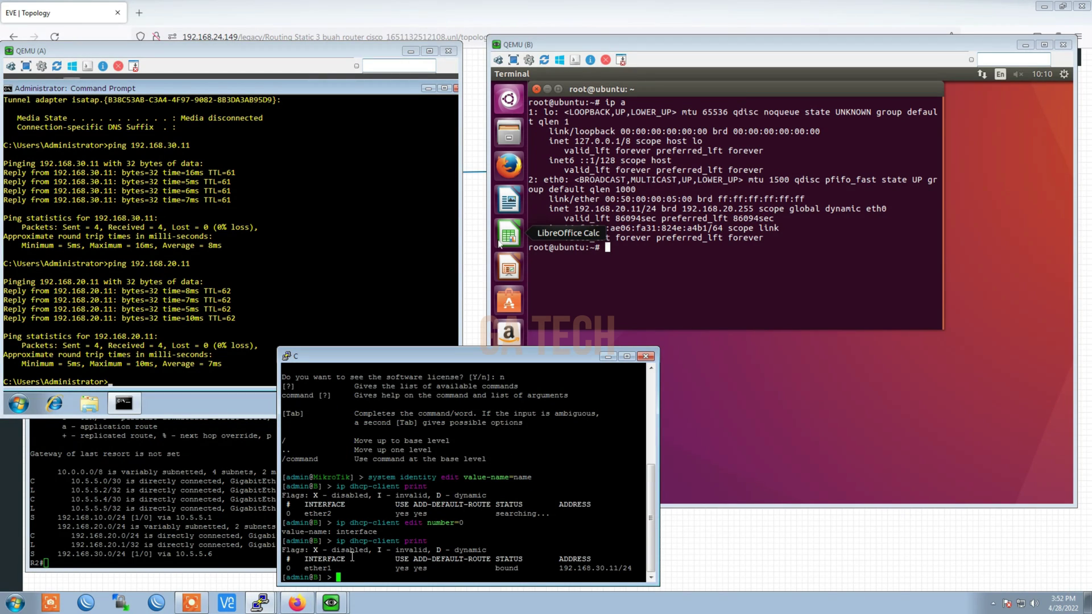
pyautogui.write('ping 192.168.10.11')
pyautogui.press('Return')
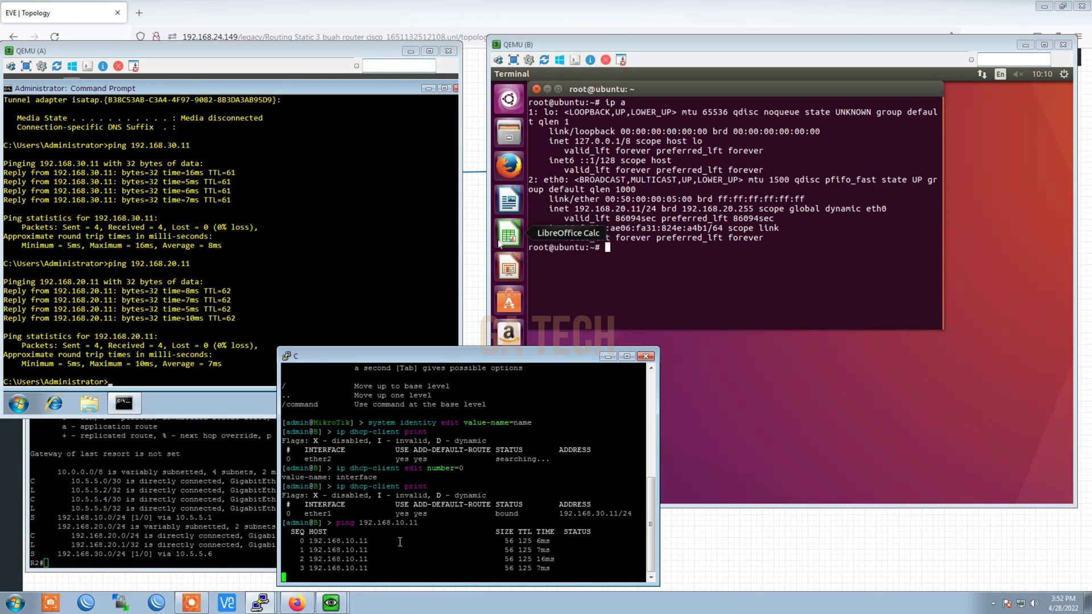
pyautogui.hotkey('ctrl', 'c')
# Ping 192.168.20.11 from host C's console, and stop the ping
pyautogui.write('ping 192.168.')
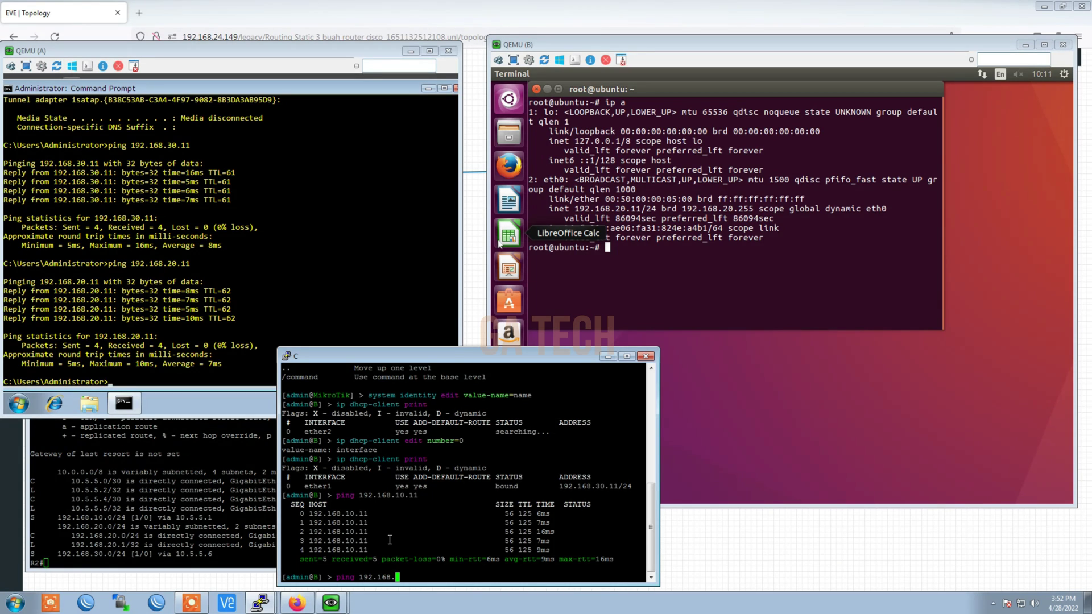
pyautogui.write('20.11')
pyautogui.press('Return')
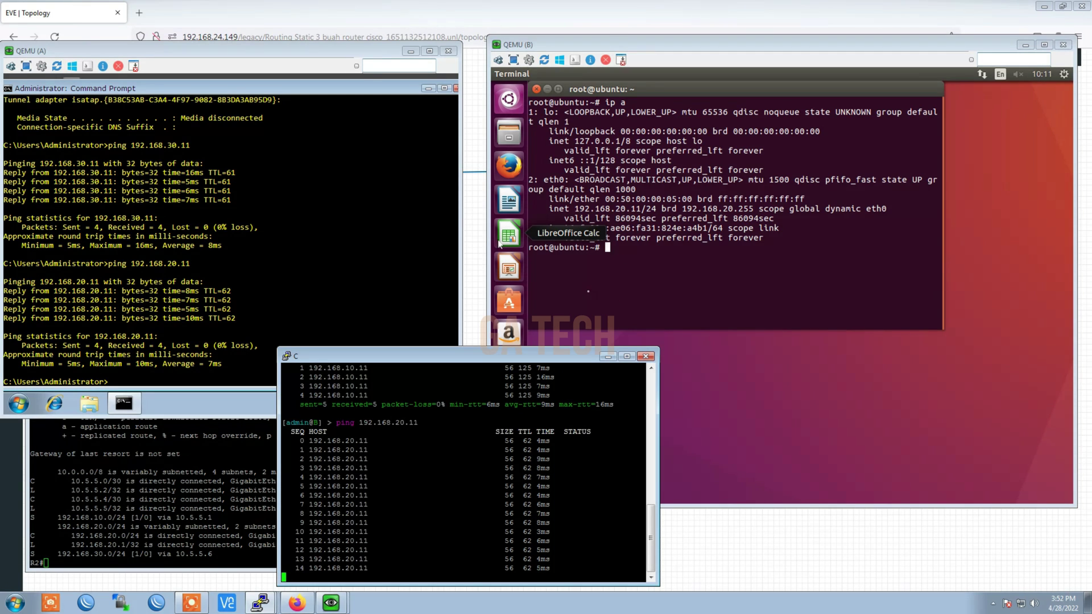
pyautogui.hotkey('ctrl', 'c')
# Ping 192.168.10.11 from host B's terminal, and stop the ping after a few replies
pyautogui.click(610, 307)
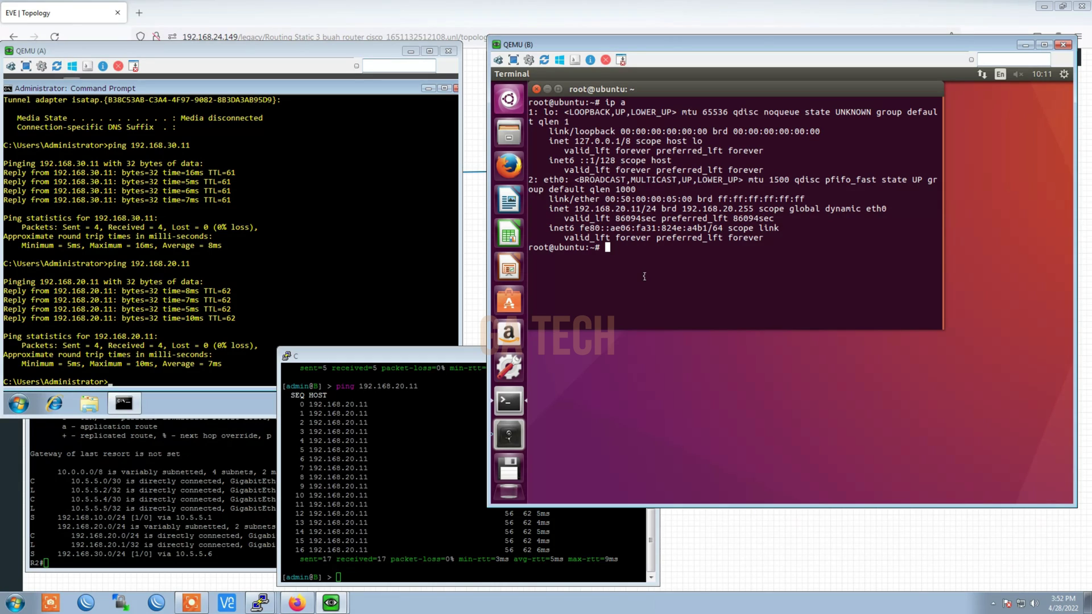
pyautogui.write('ping 192.168.10.11')
pyautogui.press('Return')
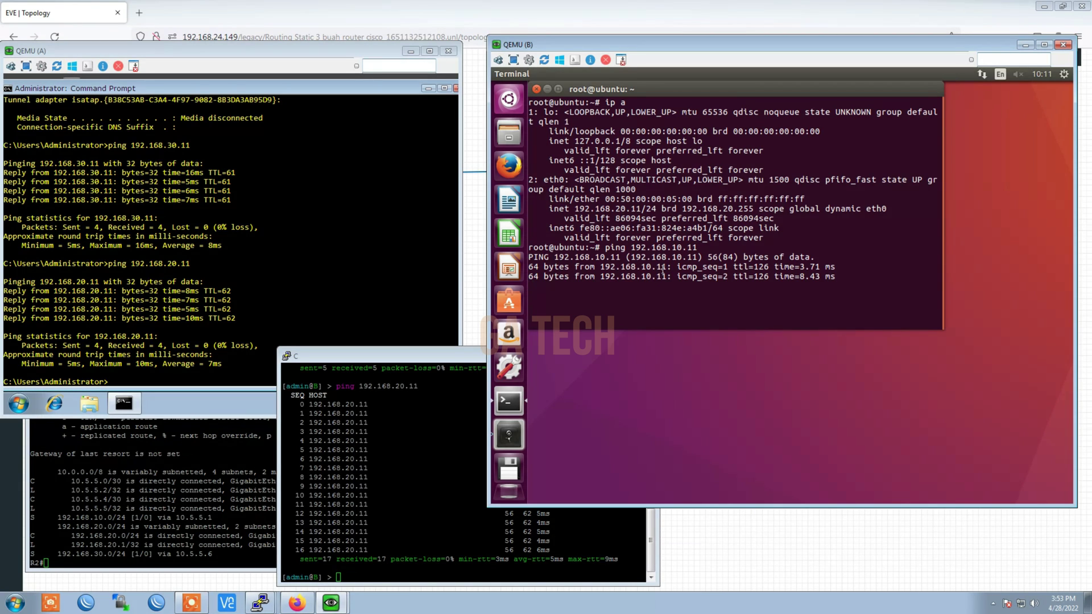
pyautogui.hotkey('ctrl', 'c')
pyautogui.write('ccccccccccccccccccccccc')
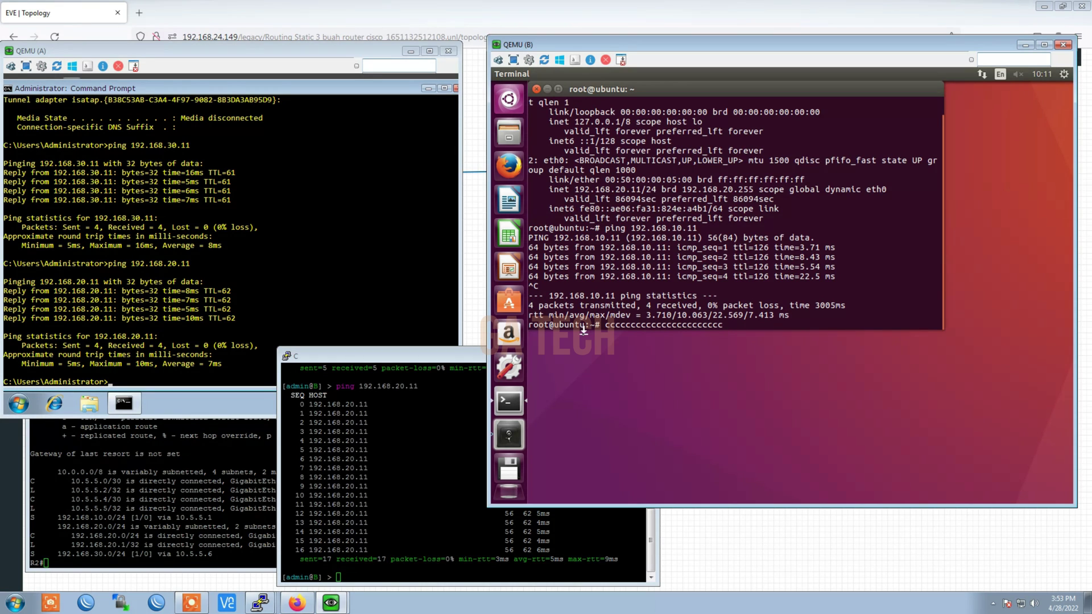
pyautogui.press('BackSpace')
pyautogui.press('BackSpace')
pyautogui.press('BackSpace')
pyautogui.press('BackSpace')
pyautogui.press('BackSpace')
pyautogui.press('BackSpace')
pyautogui.press('BackSpace')
pyautogui.press('BackSpace')
pyautogui.press('BackSpace')
pyautogui.press('BackSpace')
pyautogui.press('BackSpace')
pyautogui.press('BackSpace')
pyautogui.press('BackSpace')
pyautogui.press('BackSpace')
pyautogui.press('BackSpace')
pyautogui.press('BackSpace')
pyautogui.press('BackSpace')
pyautogui.press('BackSpace')
pyautogui.press('BackSpace')
pyautogui.press('BackSpace')
# Ping 192.168.30.11 from host B's terminal, and stop the ping after a few replies
pyautogui.write('ping ')
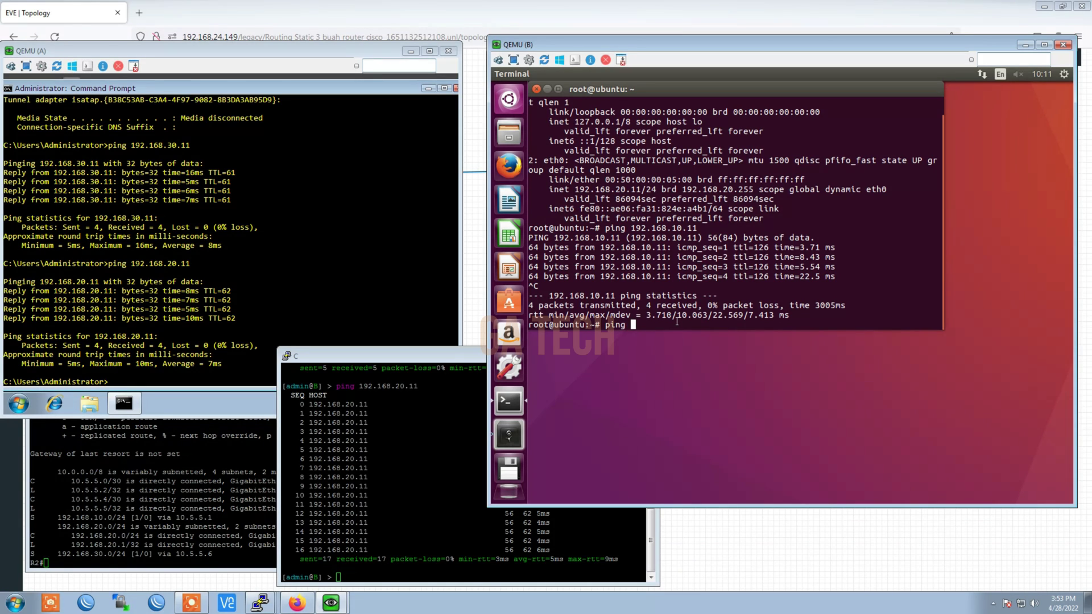
pyautogui.write('192.168.30.11')
pyautogui.press('Return')
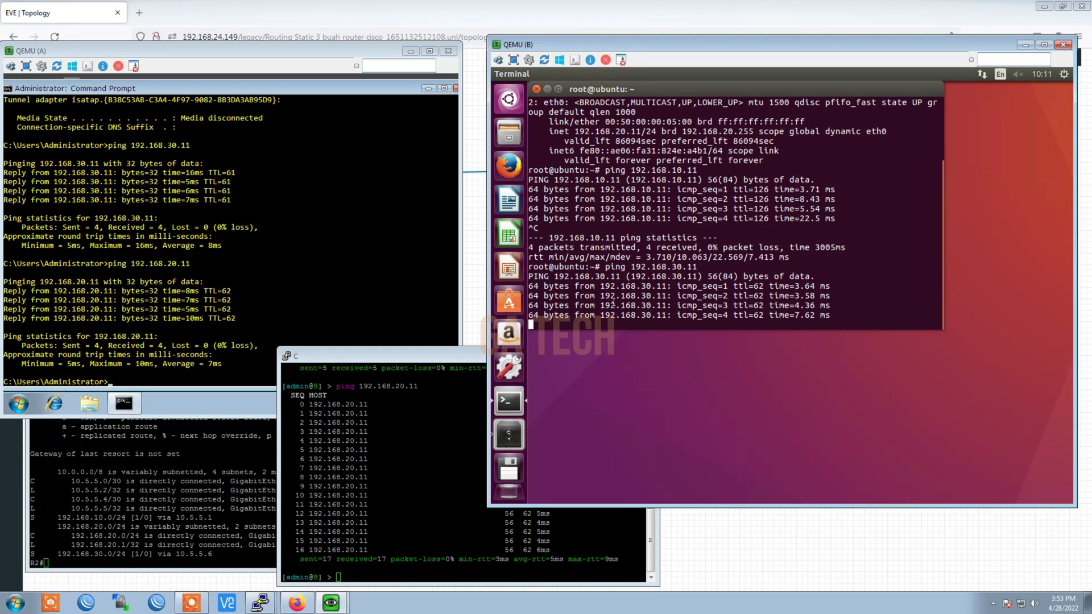
pyautogui.hotkey('ctrl', 'c')
# Trace the route to 192.168.30.11 with tracert from host A's command prompt
pyautogui.click(371, 412)
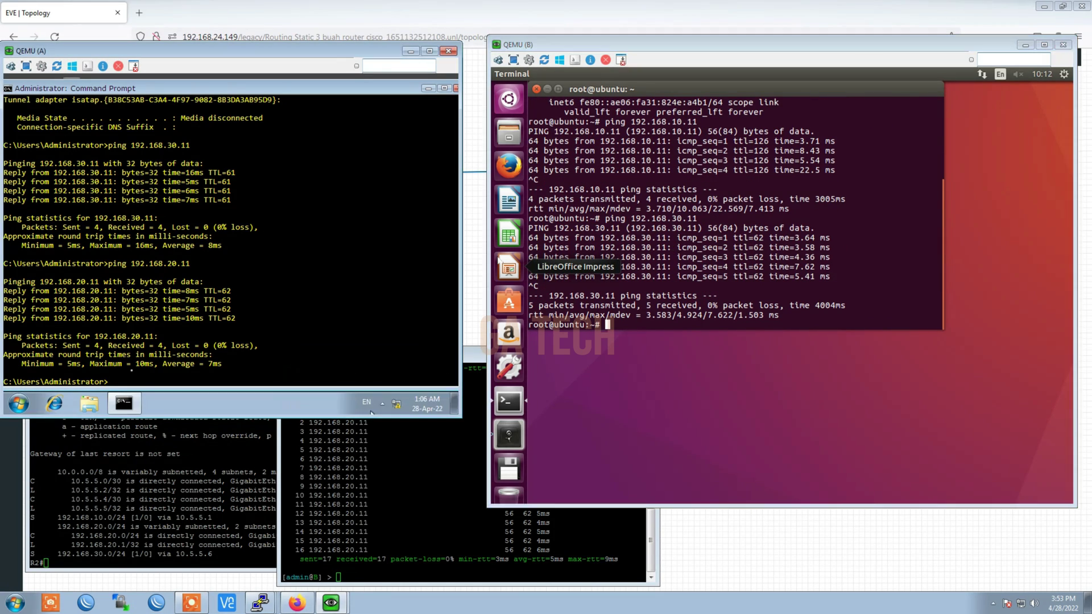
pyautogui.write('tracert 192.168.30.11')
pyautogui.press('Return')
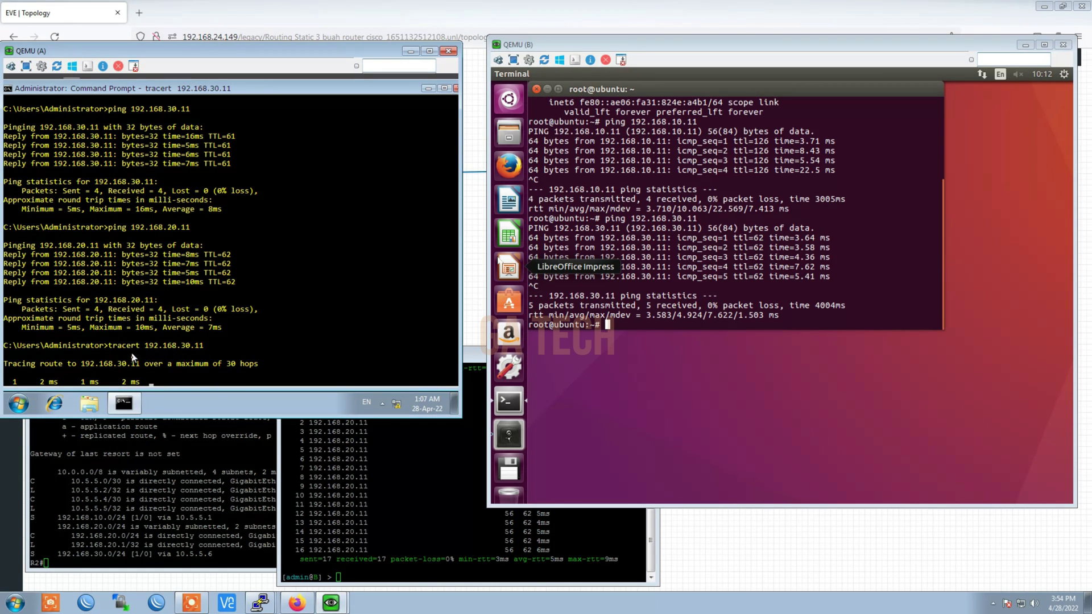
# Run tool traceroute to 192.168.10.11 in host C's console and examine the listed hop addresses
pyautogui.click(383, 519)
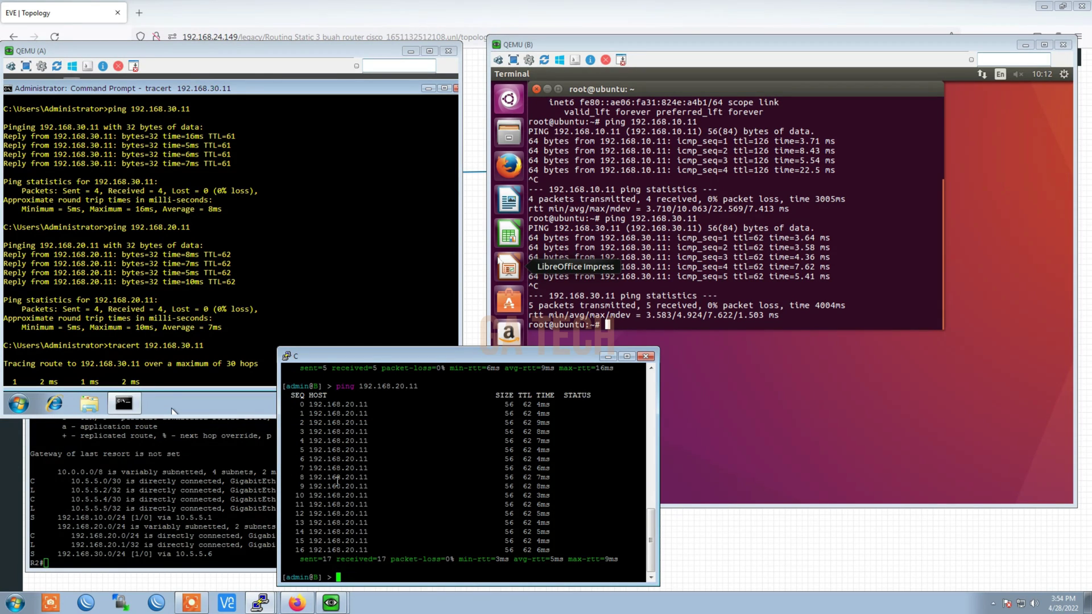
pyautogui.write('tool tra')
pyautogui.press('BackSpace')
pyautogui.press('BackSpace')
pyautogui.write('r')
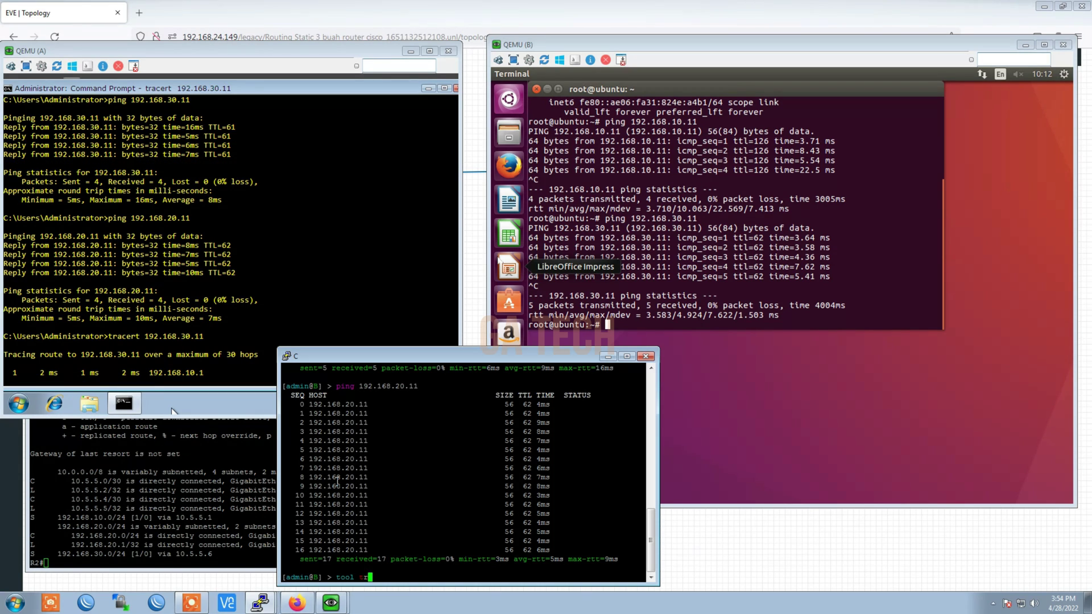
pyautogui.write('acer')
pyautogui.press('Tab')
pyautogui.press('Tab')
pyautogui.press('Tab')
pyautogui.write('192.168.10.11')
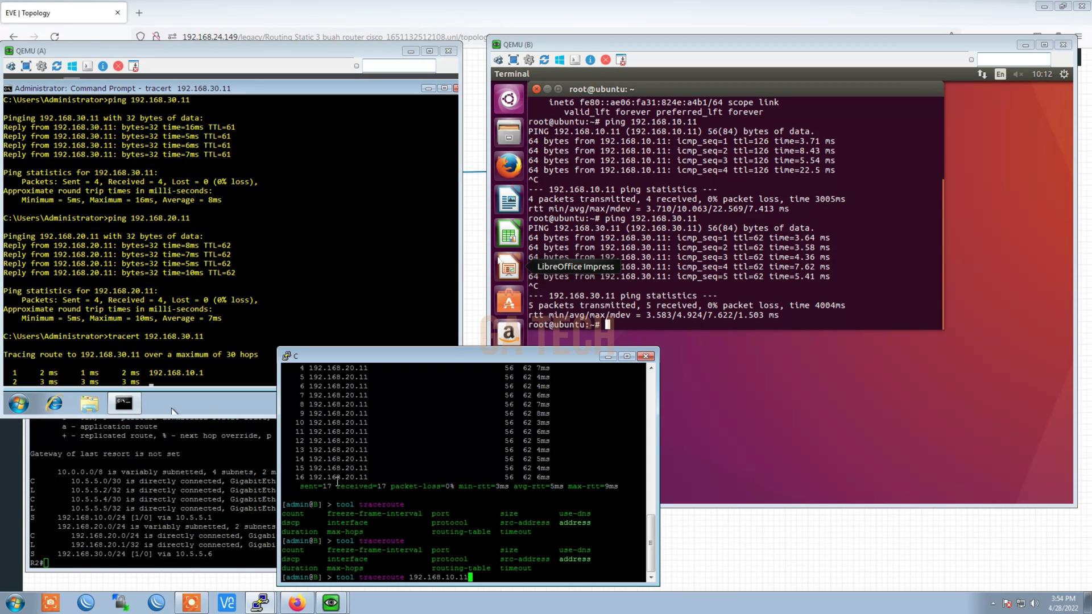
pyautogui.press('Return')
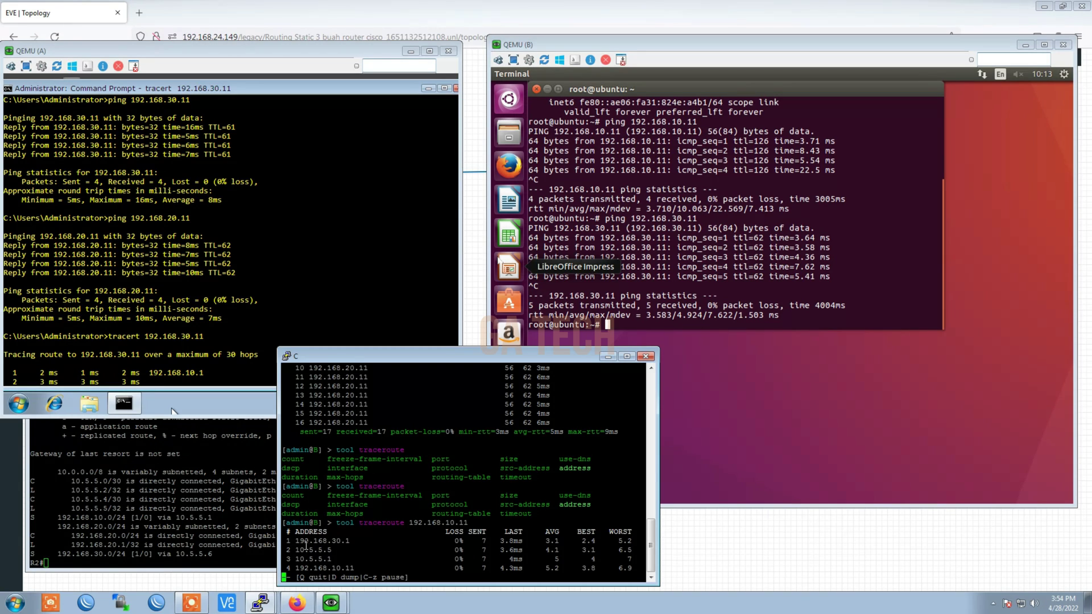
pyautogui.moveTo(295, 541); pyautogui.dragTo(340, 559)
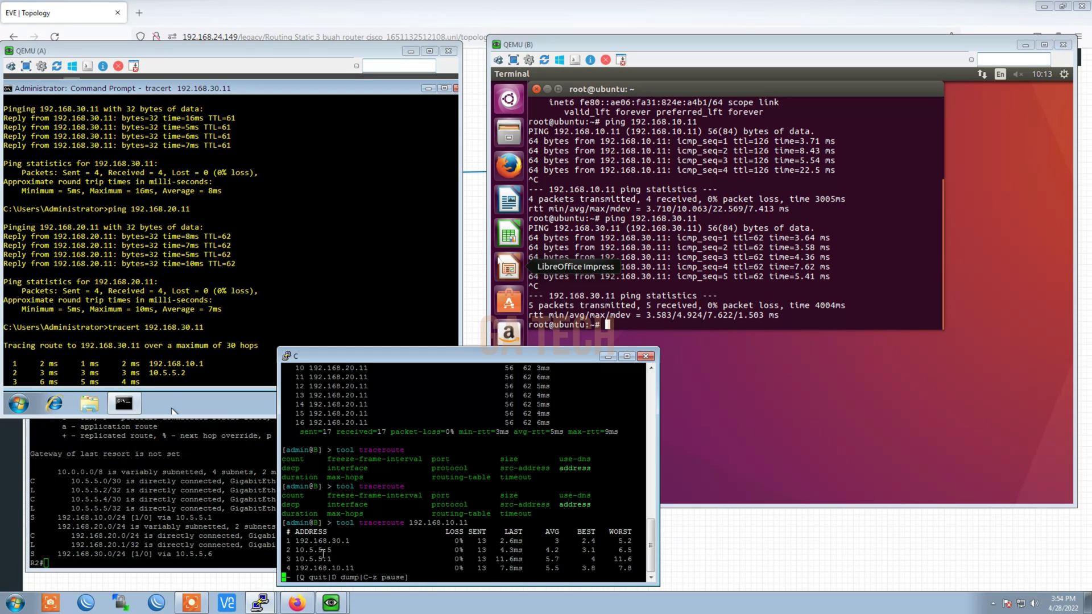
pyautogui.moveTo(295, 568); pyautogui.dragTo(357, 568)
# Compare the hops traced from hosts C and A with the addresses on the topology diagram
pyautogui.click(732, 531)
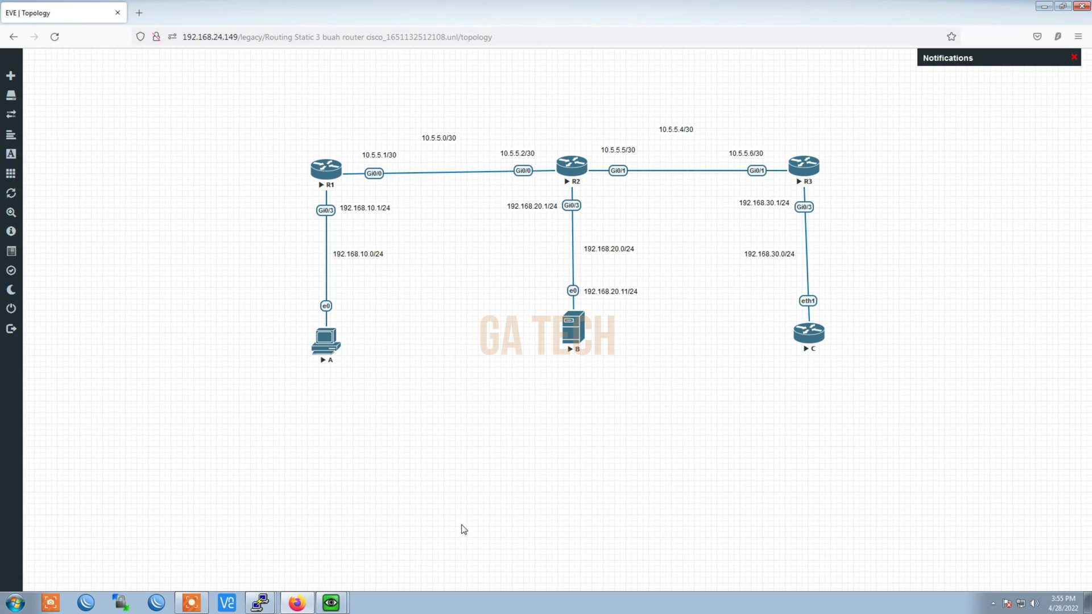
pyautogui.click(260, 603)
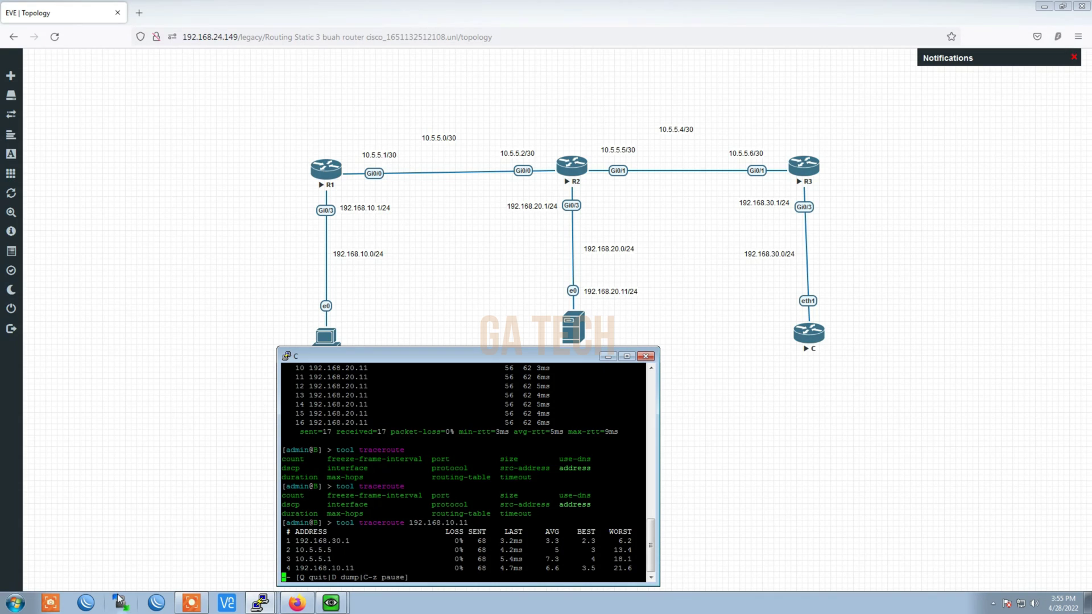
pyautogui.click(331, 602)
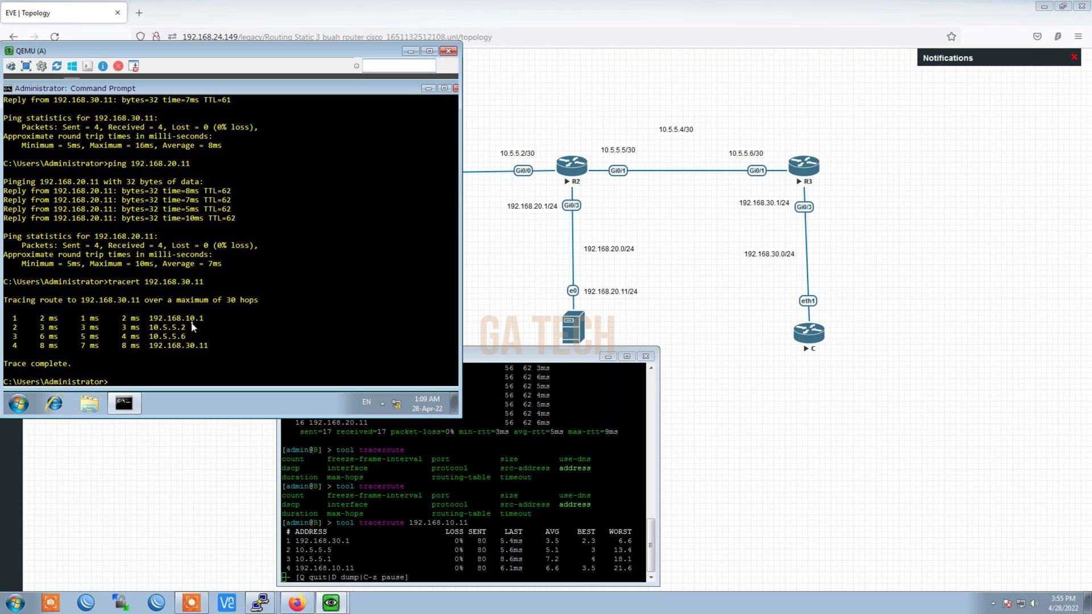
pyautogui.click(215, 534)
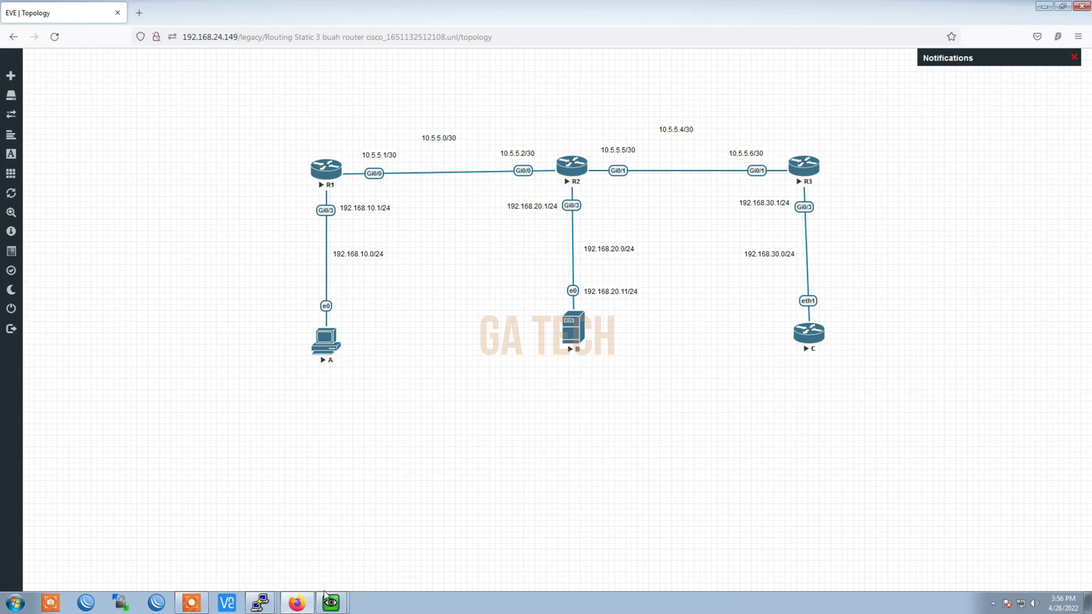
# Stop the running trace in host C's console, run tool traceroute to 192.168.20.11, and check its hops against the topology diagram
pyautogui.click(263, 602)
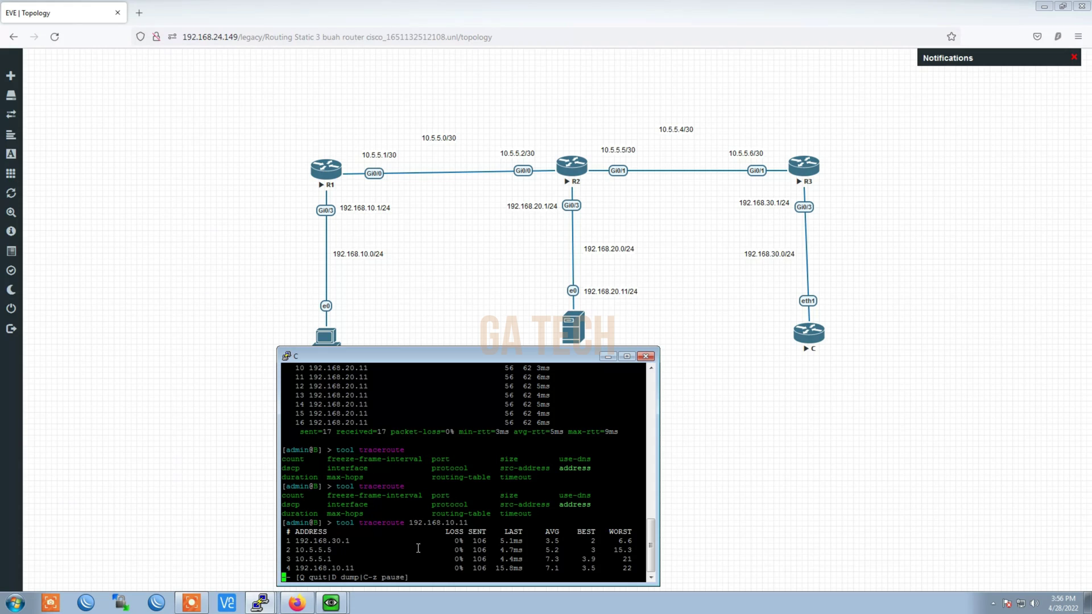
pyautogui.write('q')
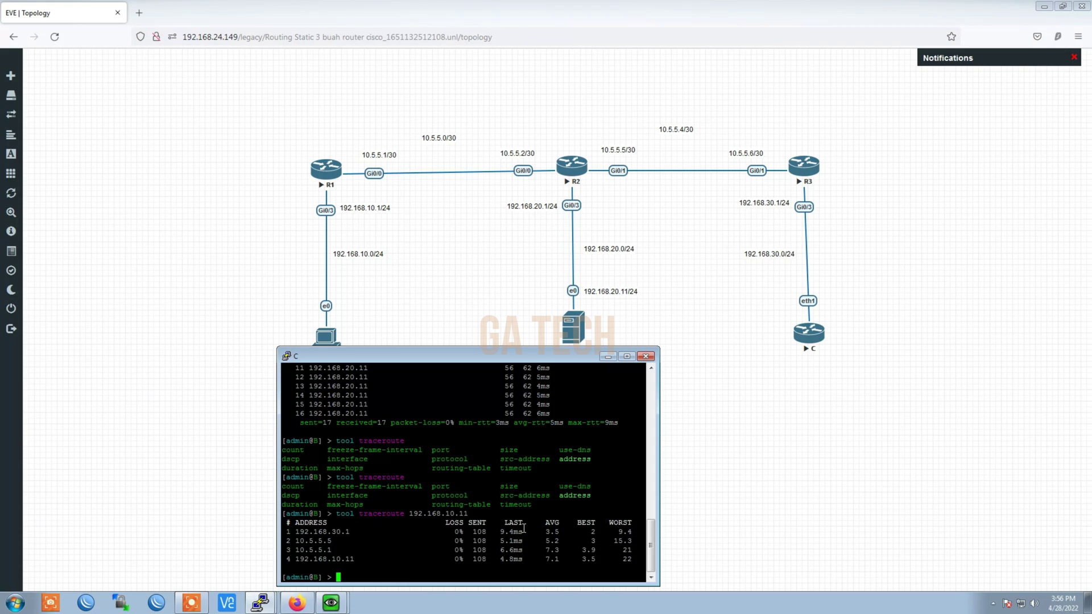
pyautogui.write('tool traceroute 192.168.20.11')
pyautogui.press('Return')
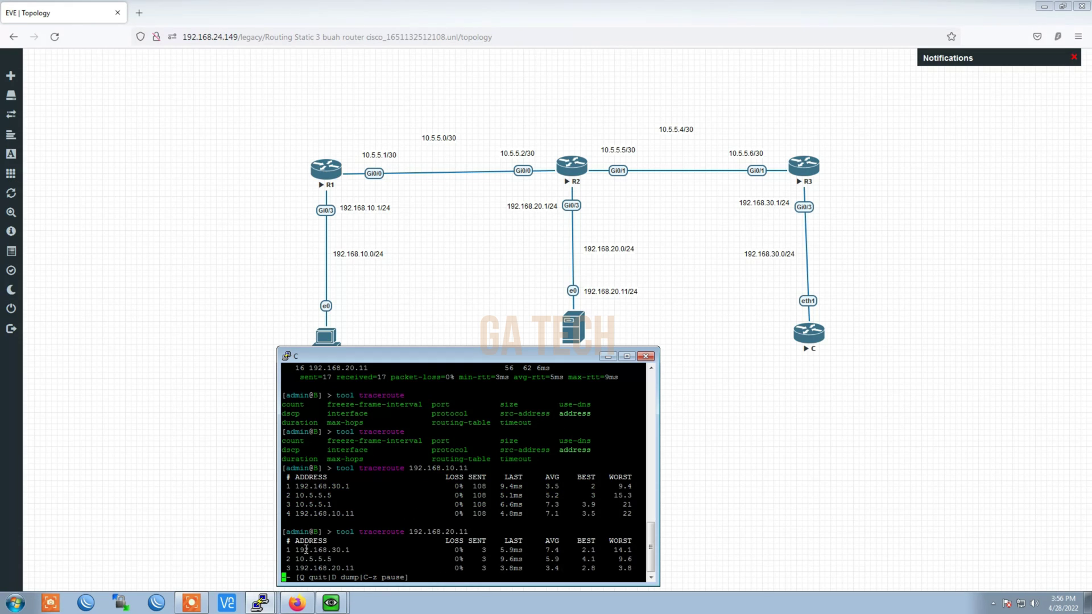
pyautogui.moveTo(296, 550); pyautogui.dragTo(349, 550)
pyautogui.click(704, 353)
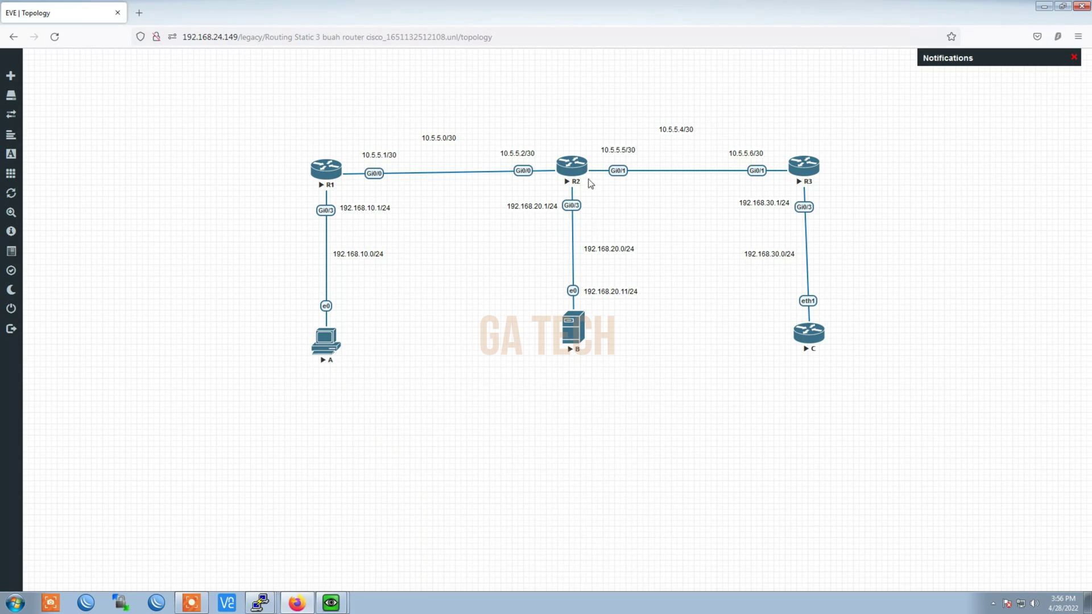